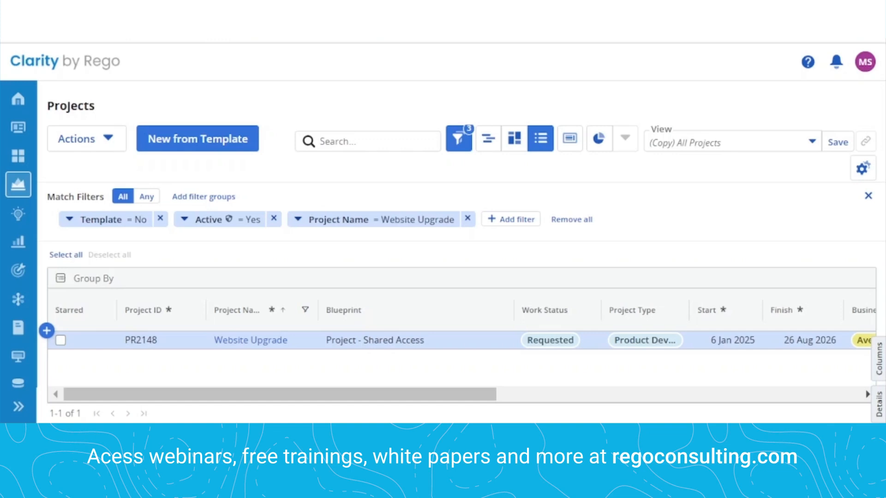
Switch to Classic PPM and open the administration list of lookups.
scroll(18, 332, "down", 5)
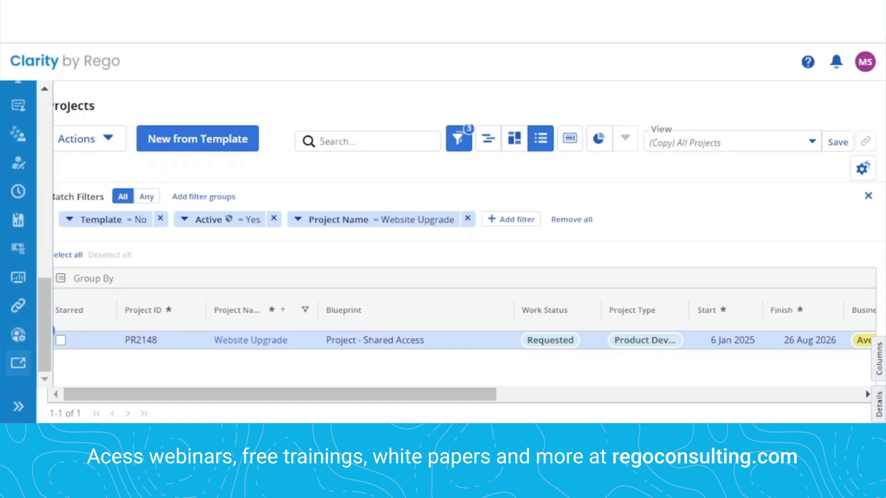
left_click(17, 366)
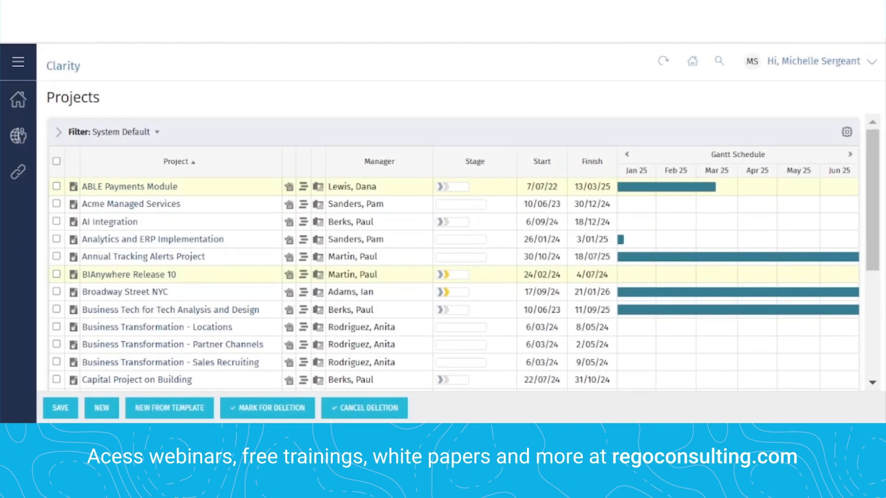
left_click(18, 136)
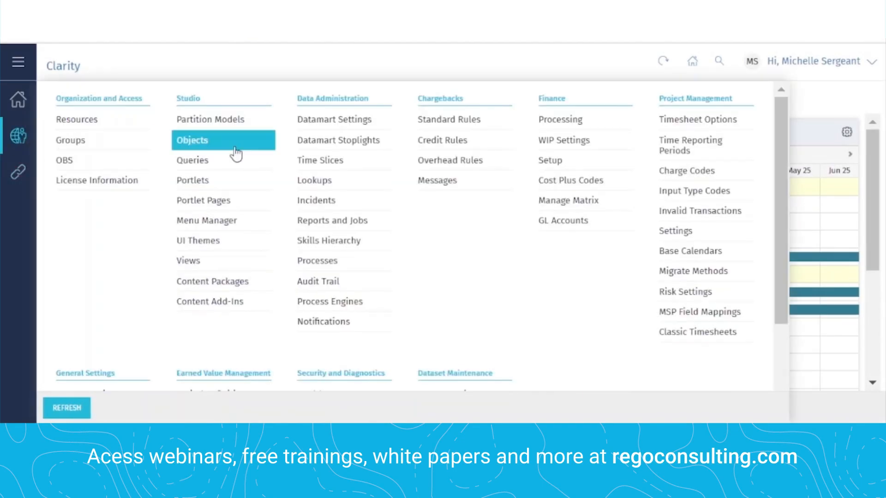
left_click(310, 181)
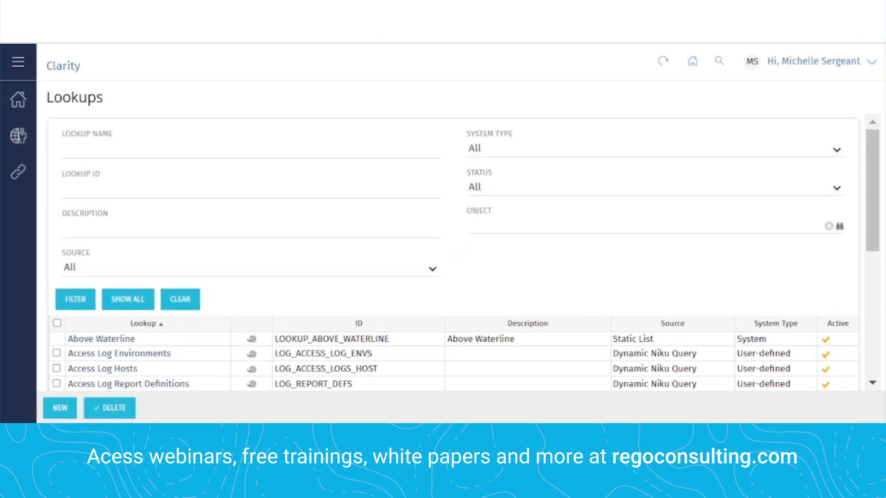
Filter the lookups by ID LOOKUP_RESOURCE_QUICK_ADD, open Active Resources Browse and check which object its dynamic query uses.
left_click(95, 187)
type("LOOKUP_RESOURCE_QUICK_ADD")
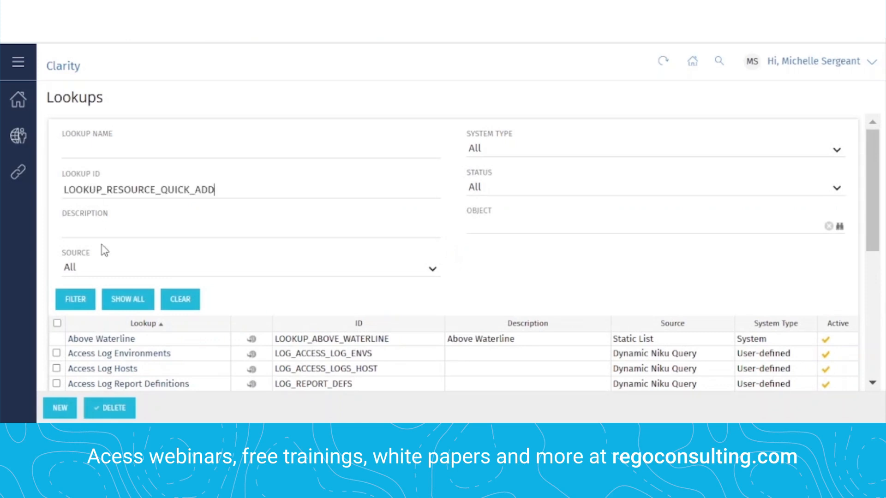
left_click(78, 295)
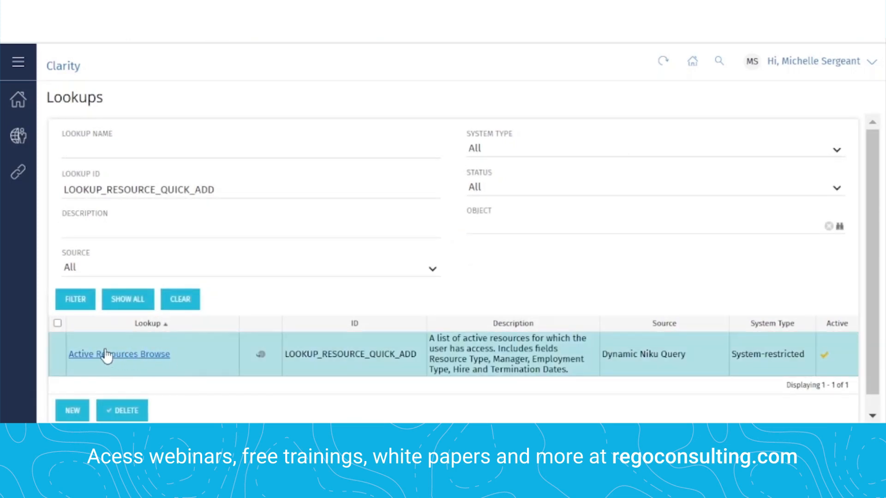
left_click(98, 355)
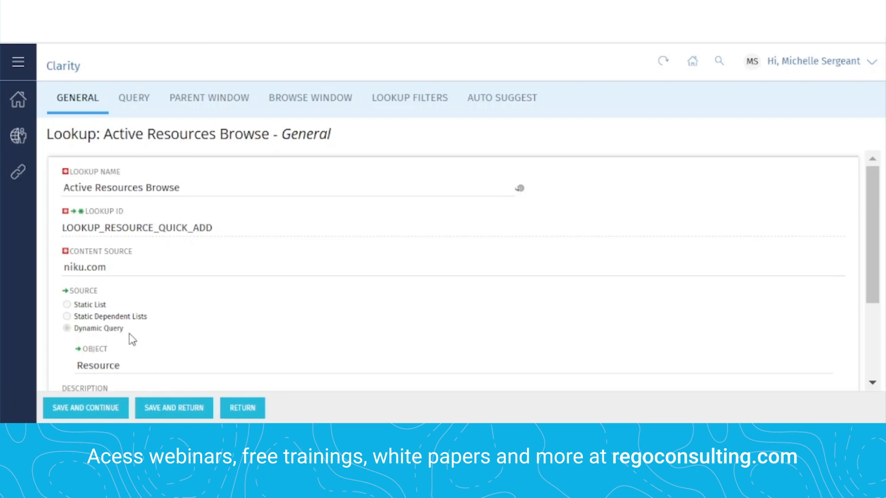
left_click_drag(124, 365, 82, 351)
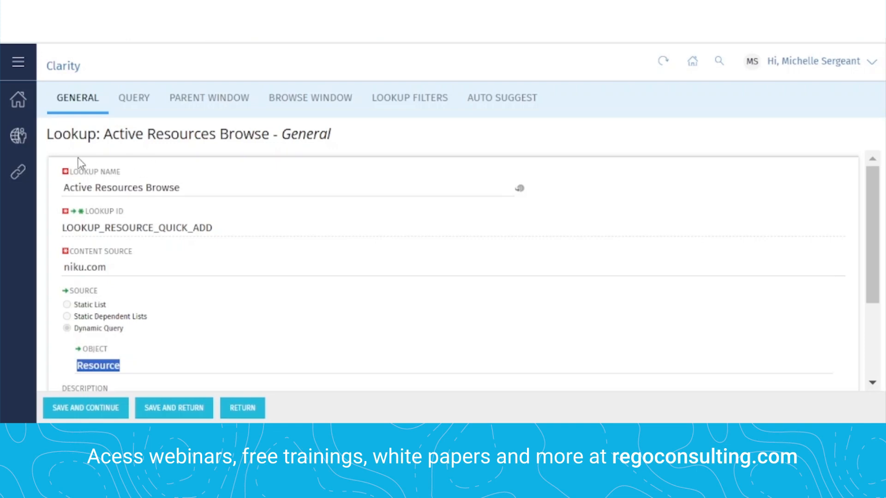
Find the Project object in Studio by filtering on "proj", open it and check its master or subobject setting.
left_click(23, 132)
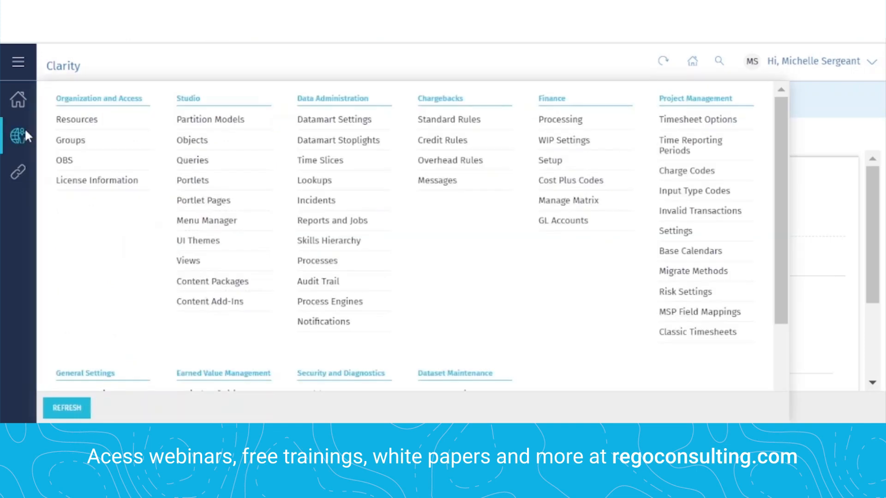
left_click(193, 142)
type("Proj")
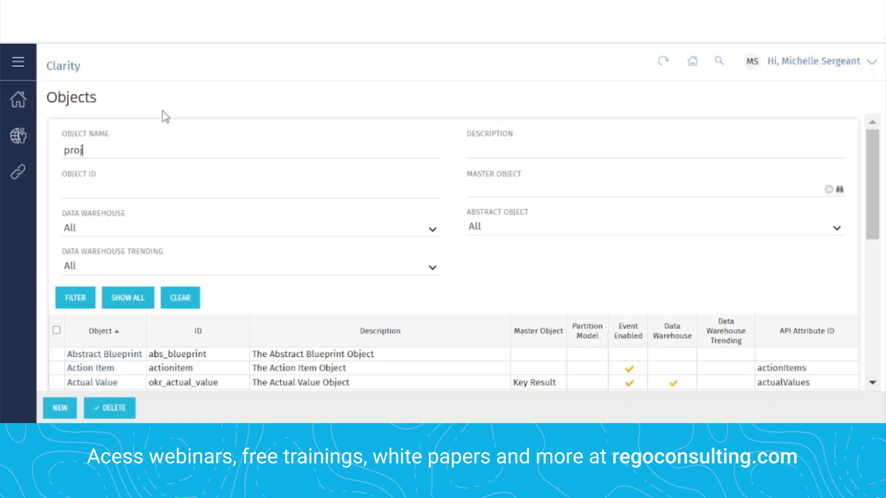
key("Return")
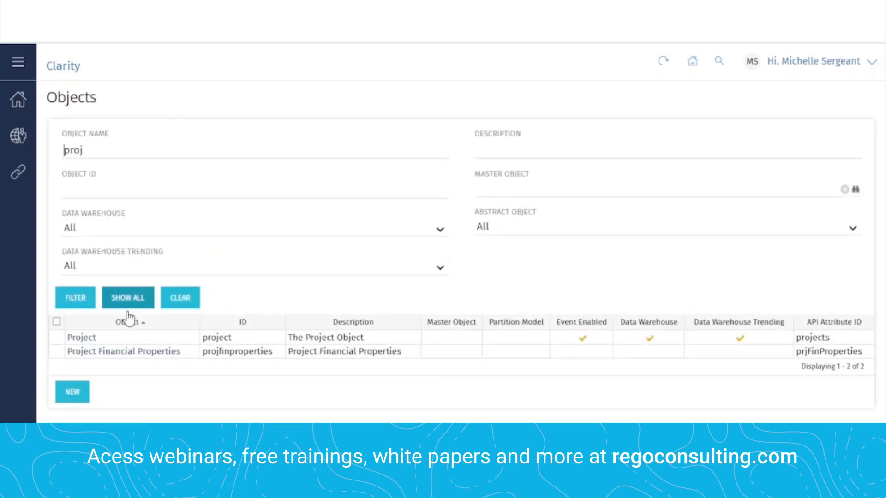
left_click(86, 340)
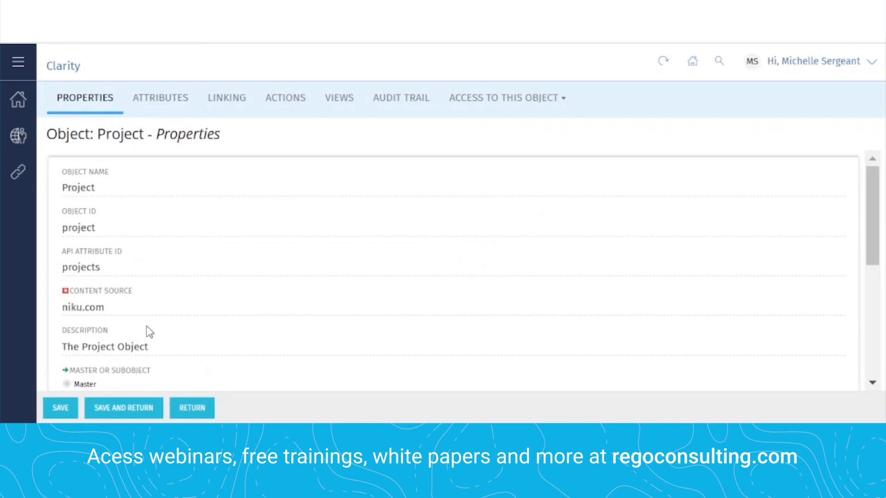
scroll(145, 325, "down", 2)
left_click_drag(104, 286, 65, 293)
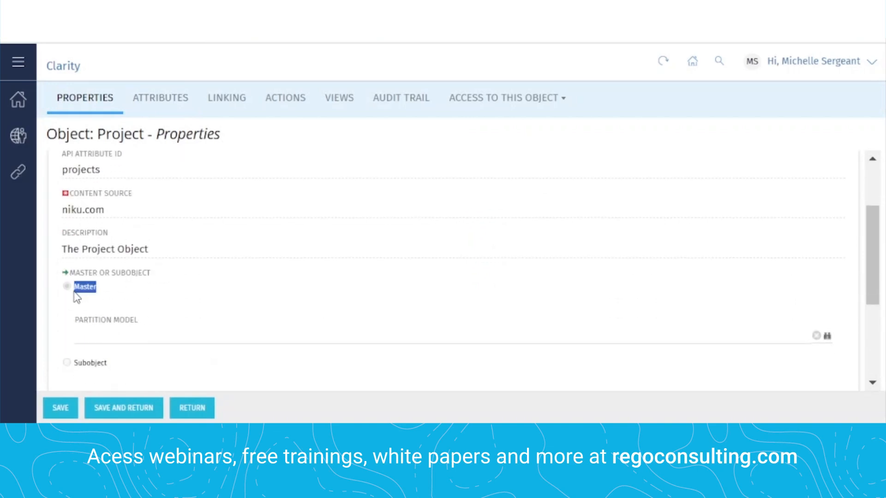
Filter the Project object's attributes by "finan", open the Finance Partners attribute and check which lookup it uses.
left_click(155, 97)
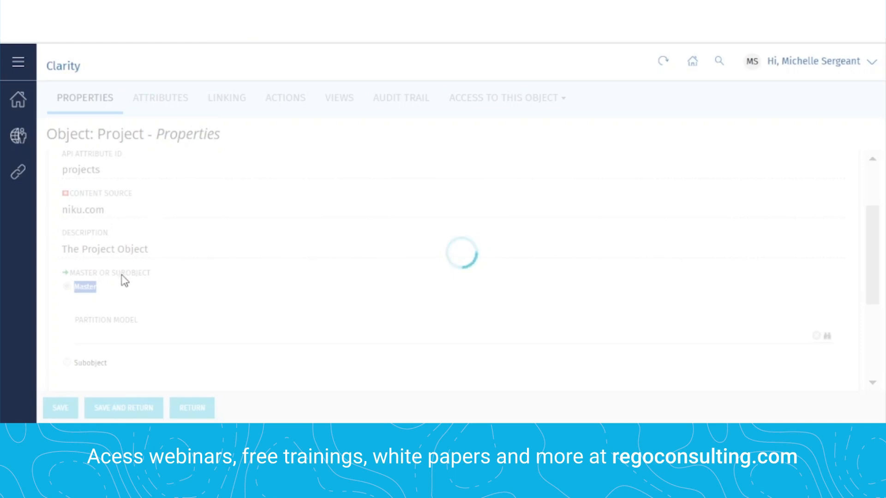
type("finan")
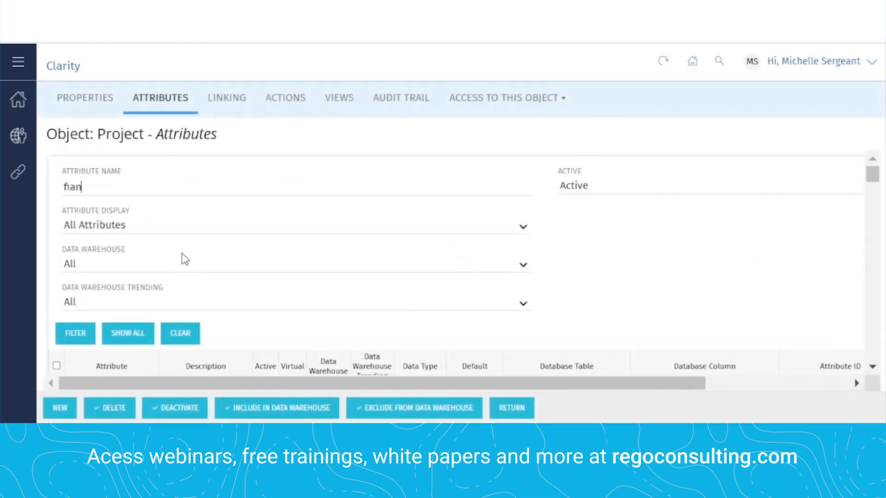
key("BackSpace")
key("BackSpace")
type("nan")
key("Return")
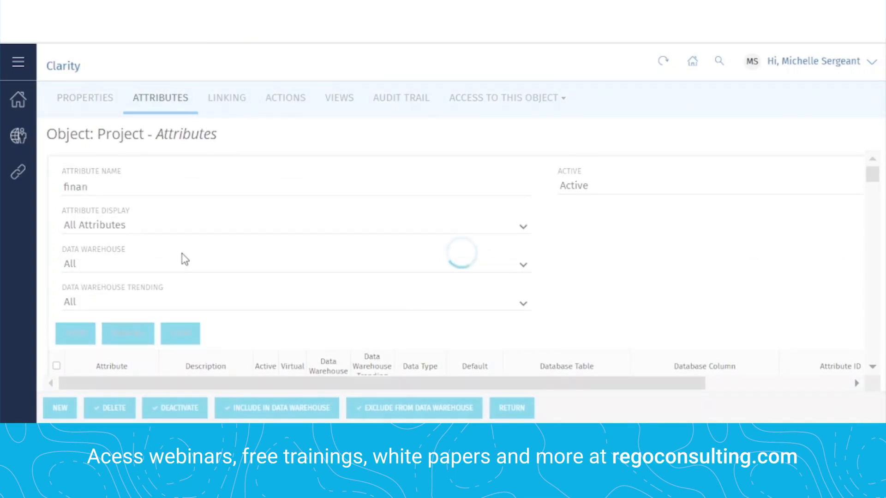
scroll(202, 249, "down", 5)
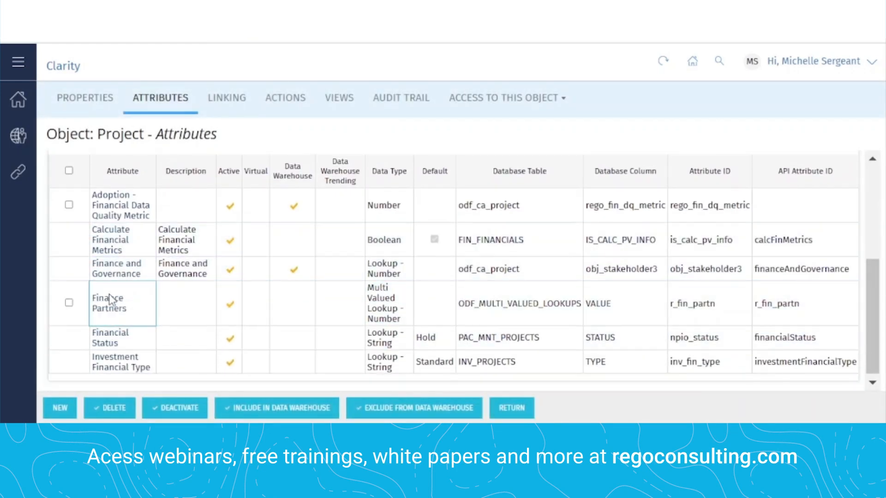
left_click(108, 299)
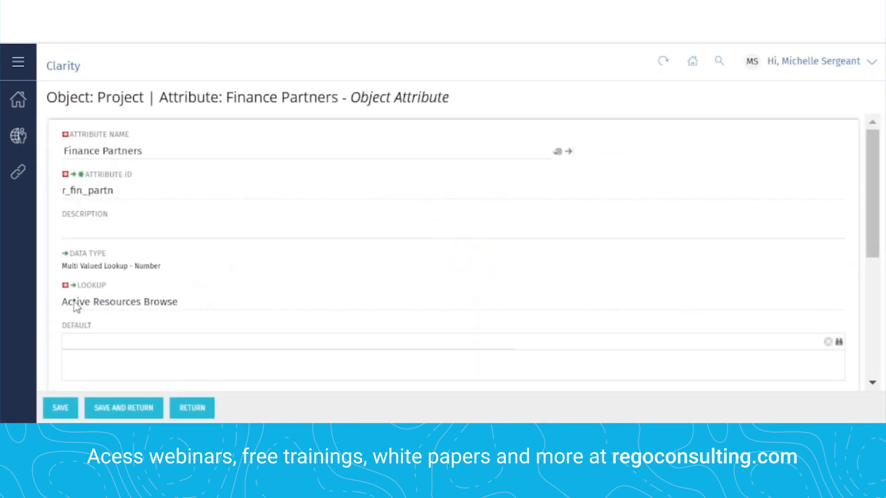
left_click_drag(62, 302, 181, 306)
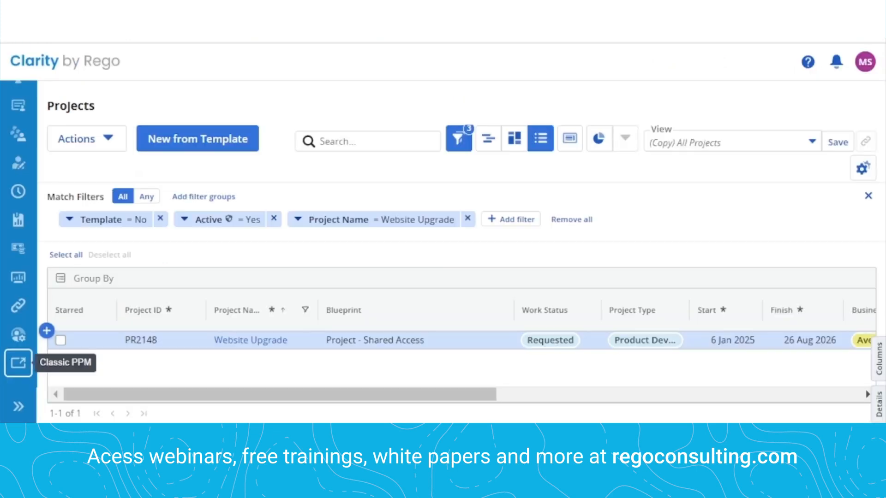
Return to the modern Clarity interface and open the "Project - Shared Access" blueprint from Administration for editing.
left_click(18, 335)
scroll(140, 311, "down", 2)
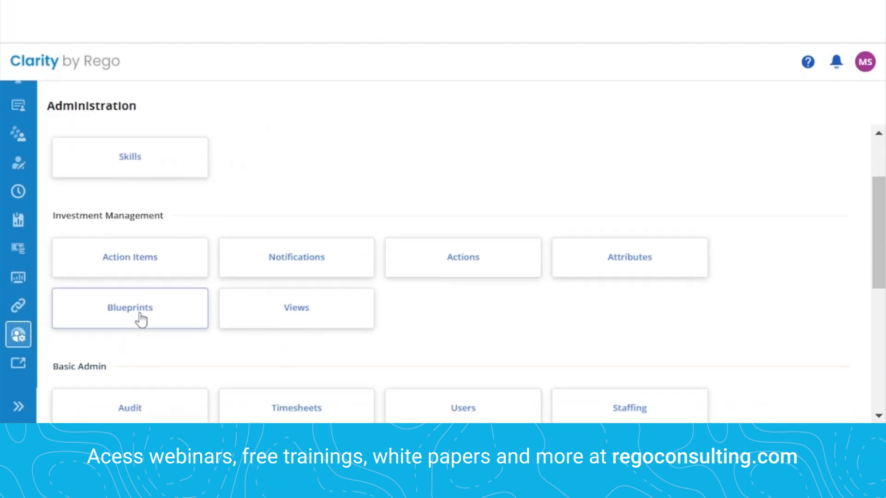
left_click(130, 308)
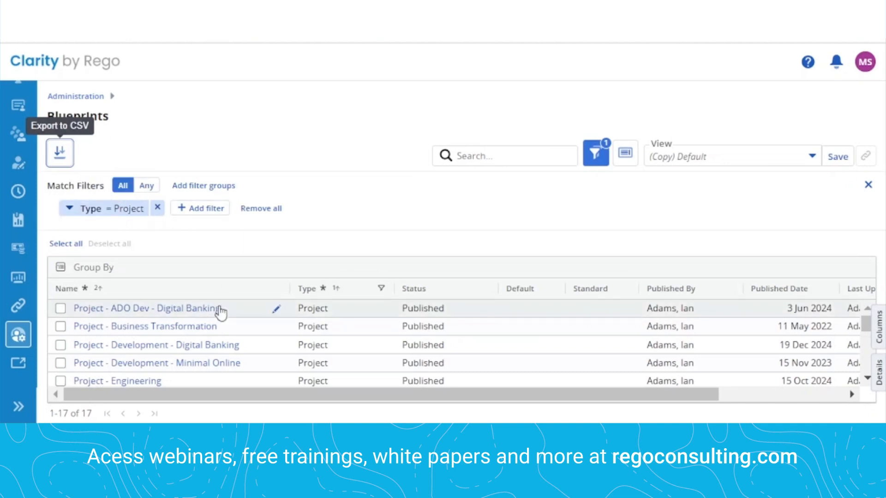
scroll(217, 314, "down", 5)
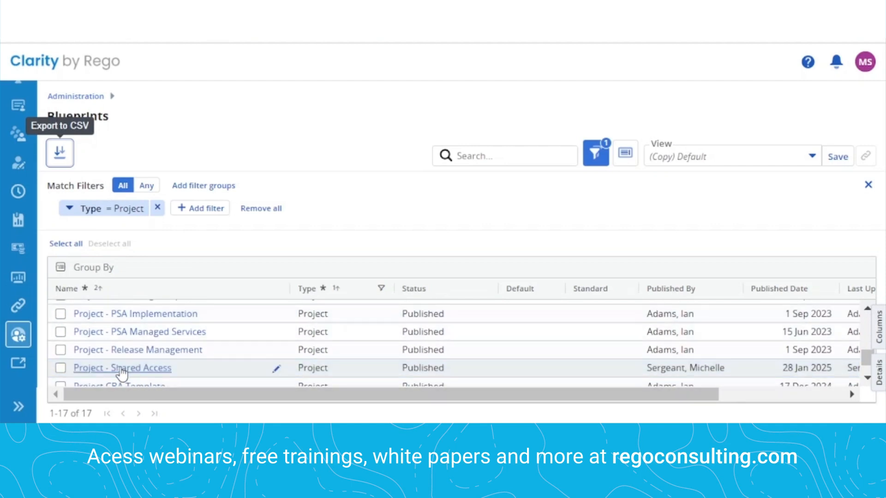
left_click(157, 375)
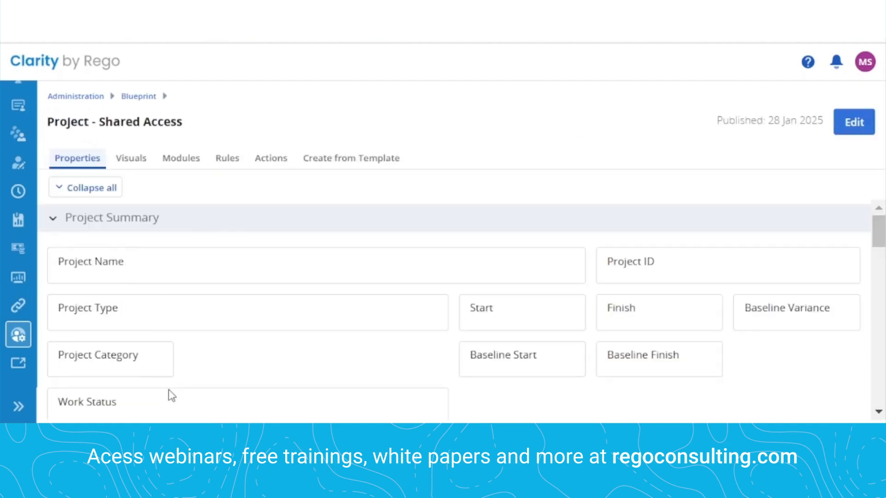
left_click(851, 122)
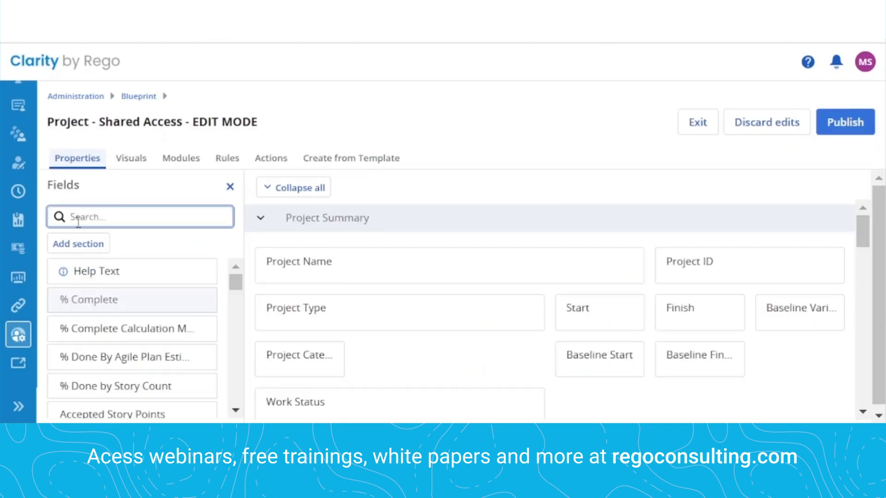
Find the Finance Partners field with "finan" and add it beside Manager in the blueprint's Stakeholders section.
type("finan")
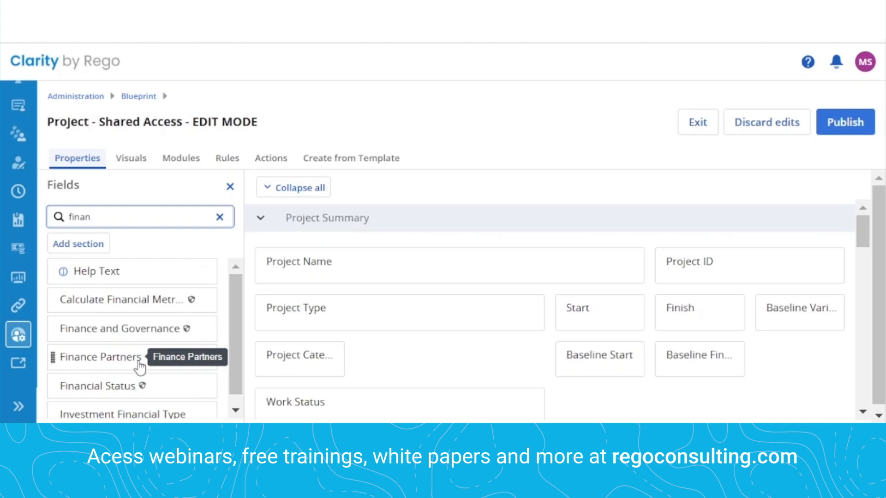
left_click(261, 219)
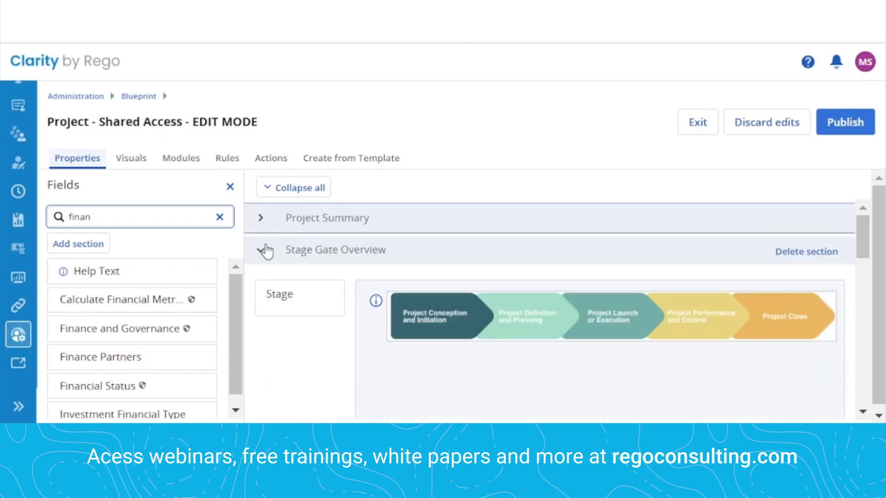
left_click(262, 253)
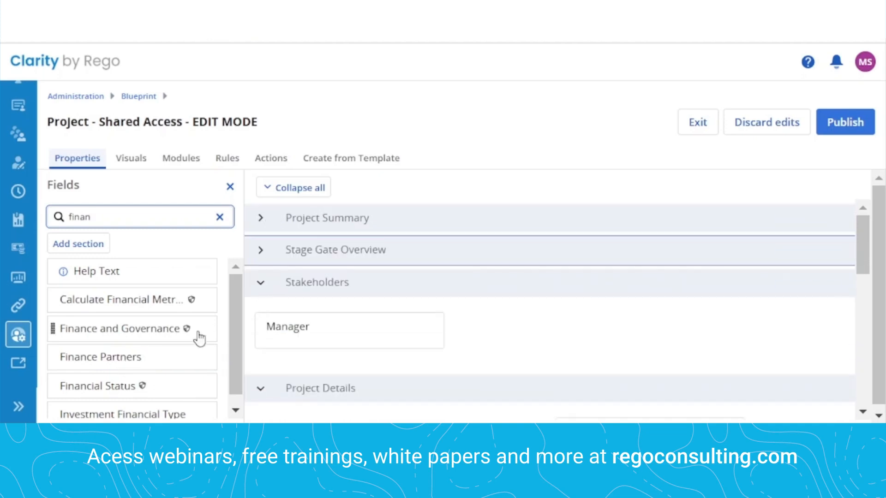
left_click_drag(108, 364, 621, 348)
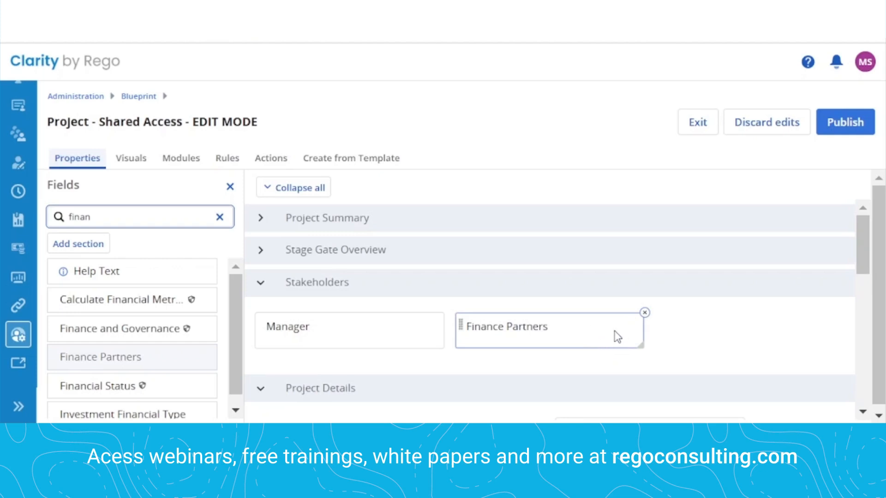
Start a new blueprint rule for the Project object, using "Finance Partner Access" as both its name and description.
left_click(227, 161)
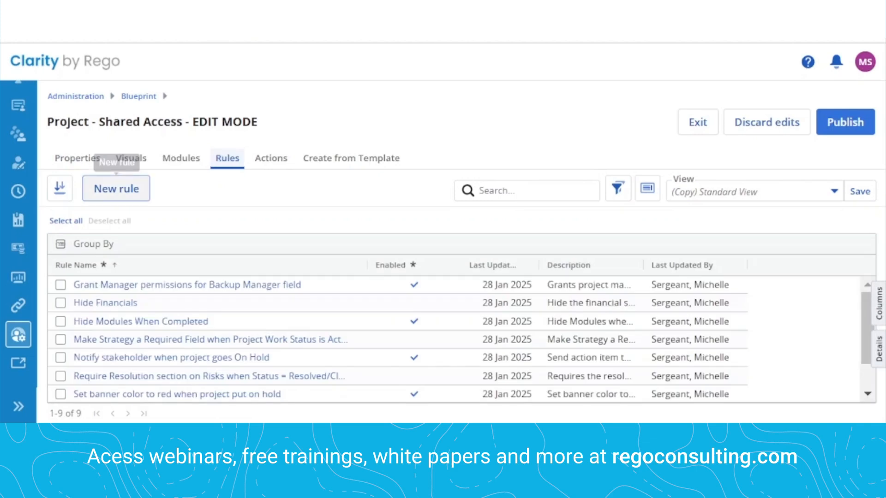
left_click(120, 198)
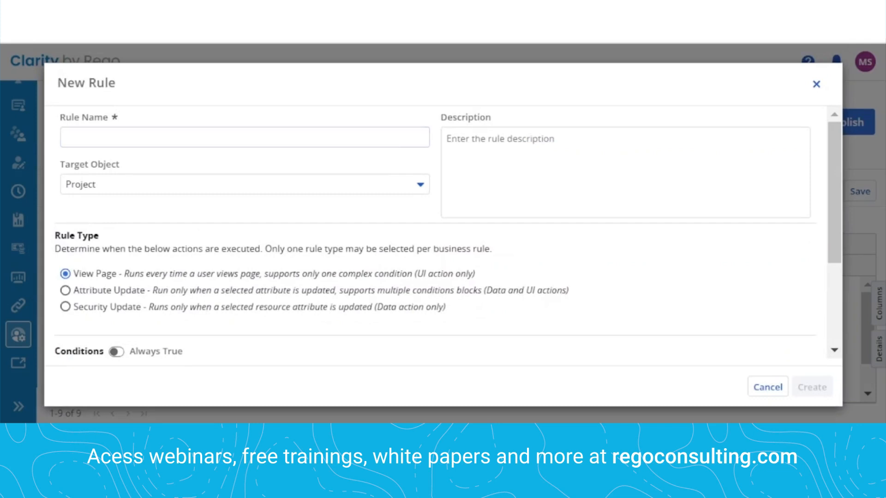
left_click(150, 138)
type("Finance Partner Access")
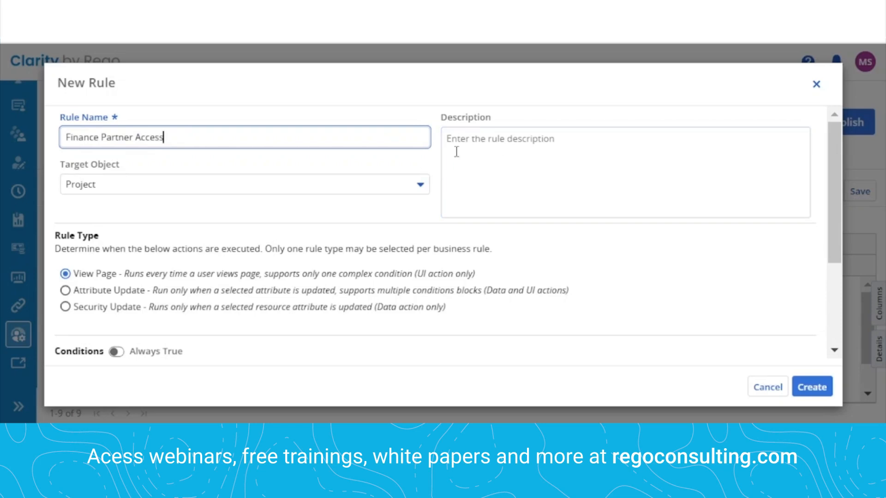
left_click(495, 146)
type("Finance Partner Access")
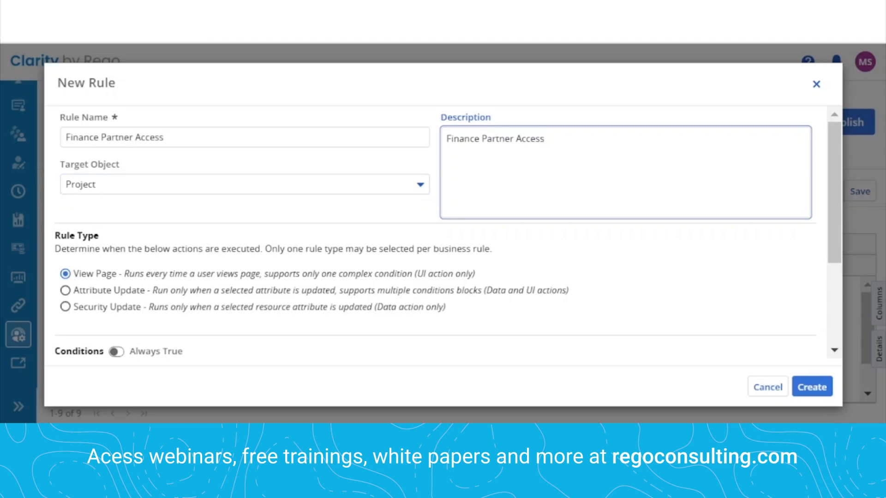
Make the new rule a Security Update rule with Finance Partners as its target resource attribute.
left_click(65, 308)
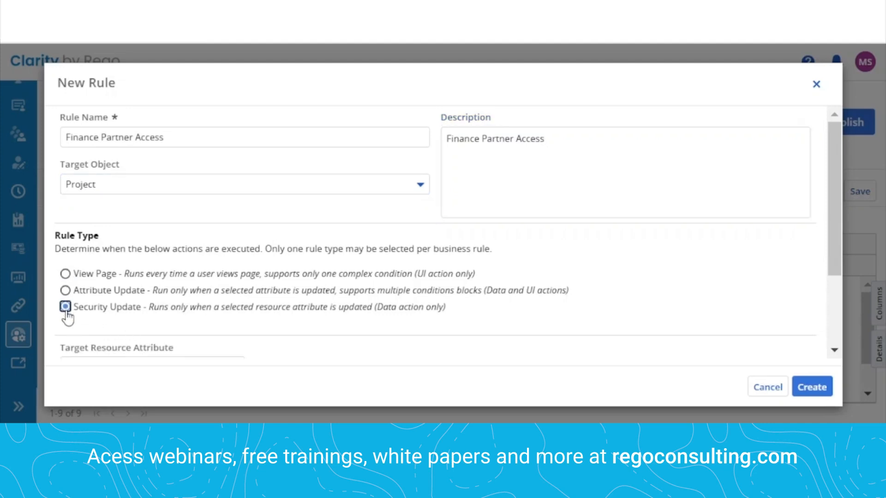
scroll(170, 303, "down", 3)
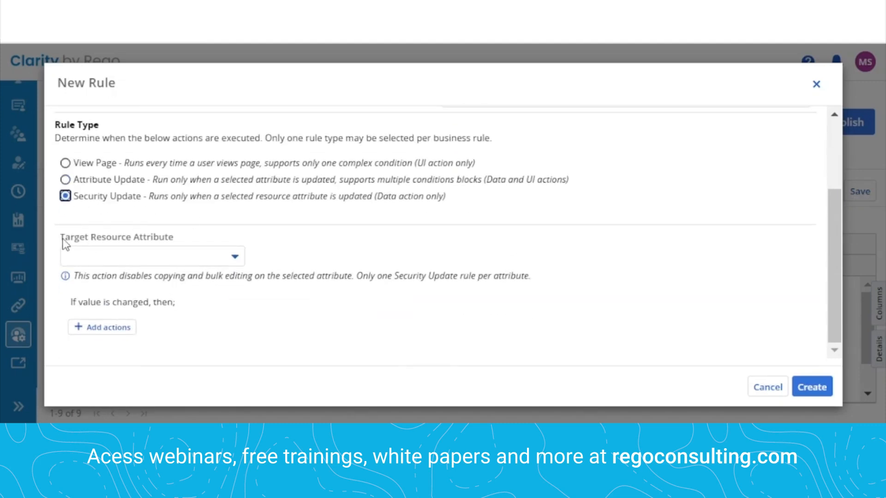
left_click(235, 258)
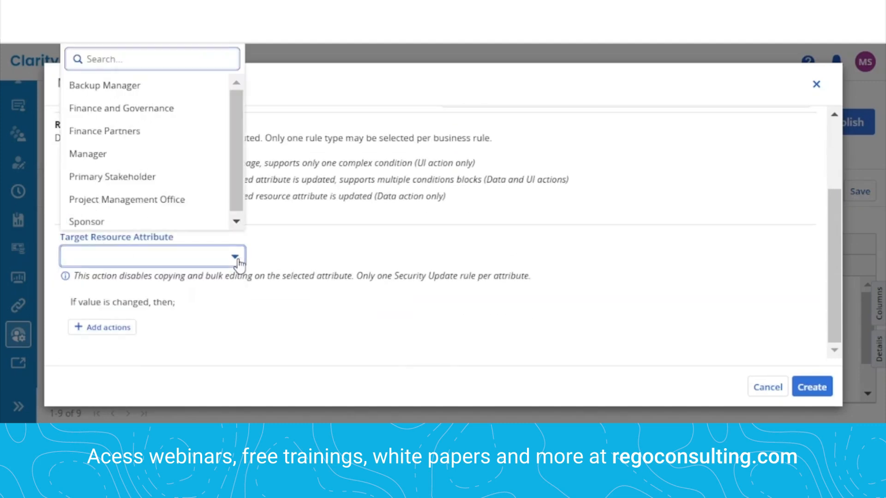
left_click(133, 133)
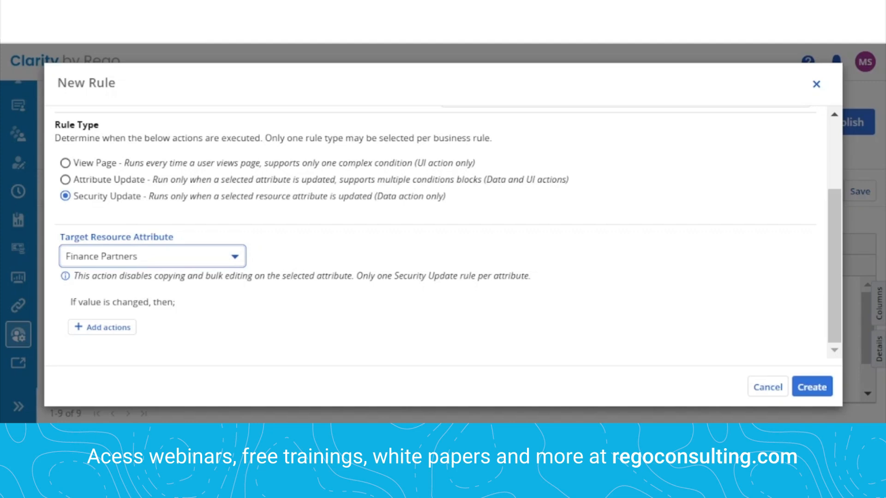
Add a Grant Rights to New Resource action to the rule and give it the Project - View right.
left_click(118, 332)
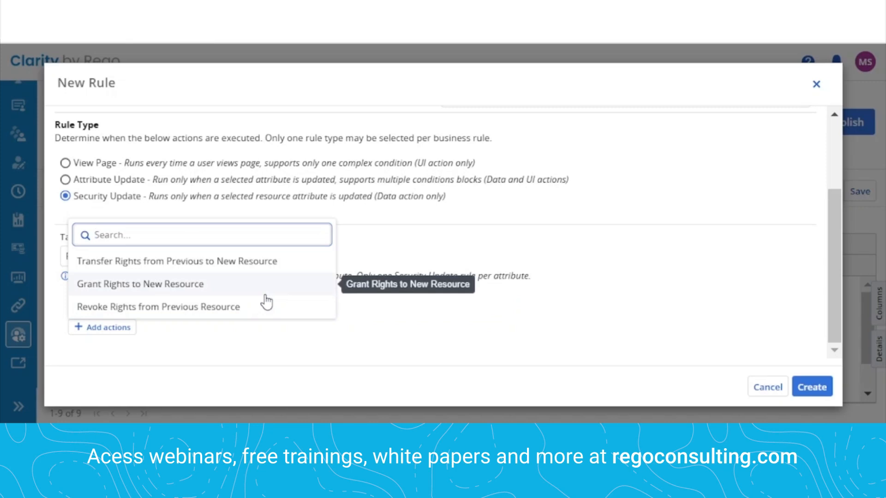
left_click(195, 291)
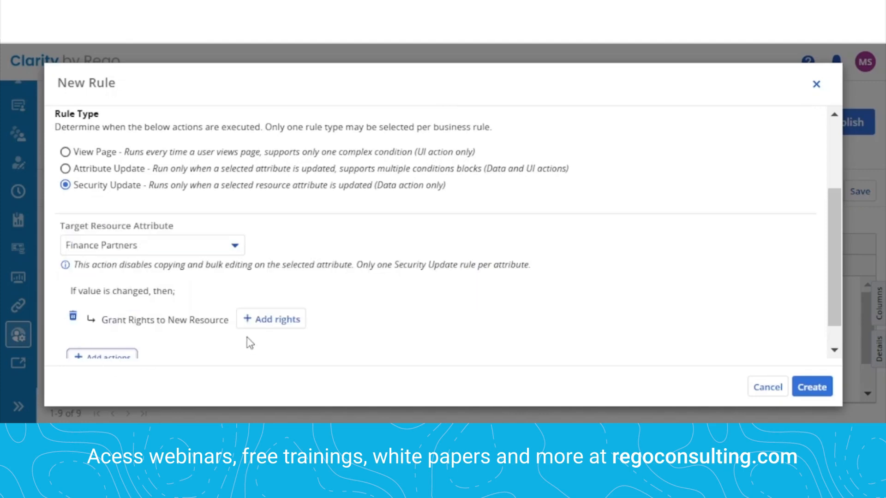
scroll(184, 355, "down", 1)
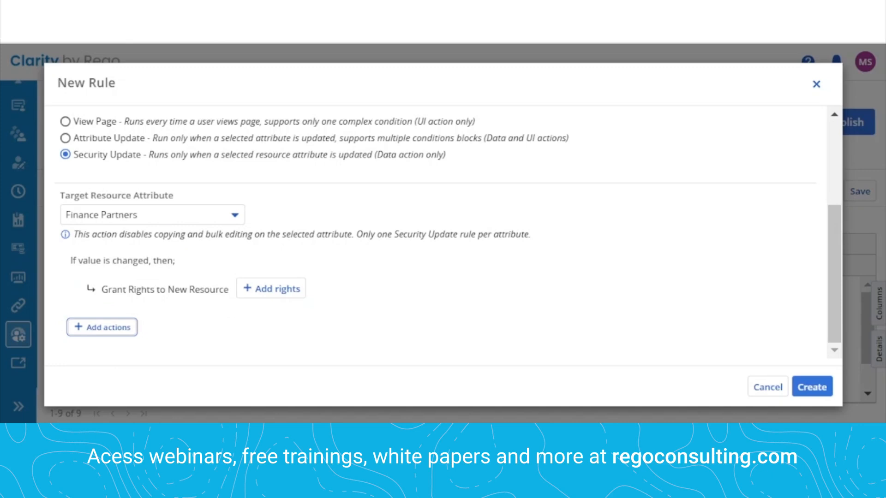
left_click(270, 289)
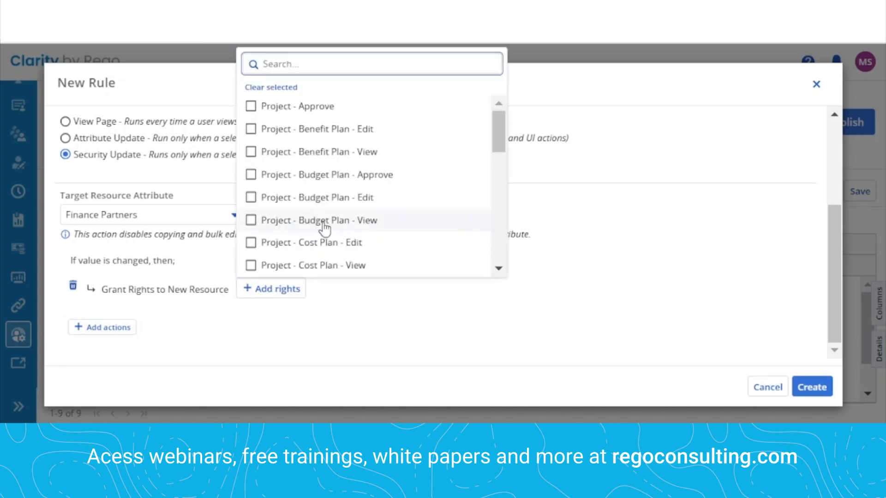
type("view")
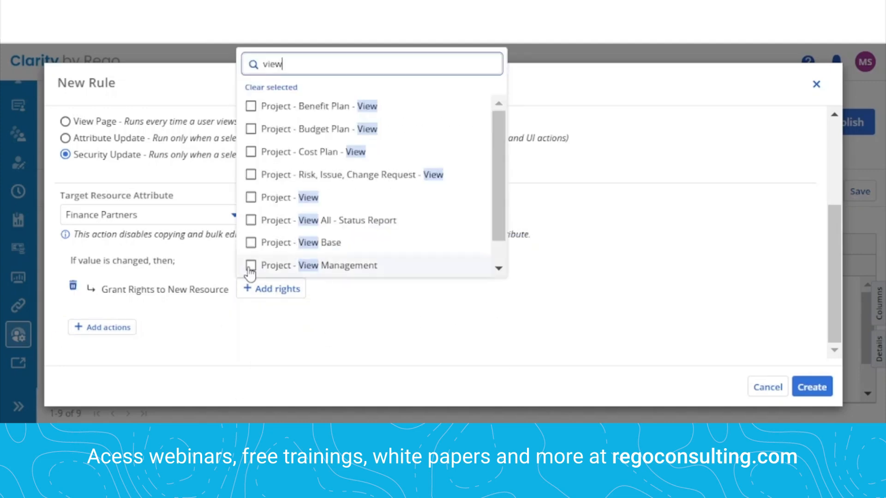
left_click(251, 197)
Find the "cost pl" rights and add Project - Cost Plan - Edit and Project - Cost Plan - View to the grant action.
left_click(318, 64)
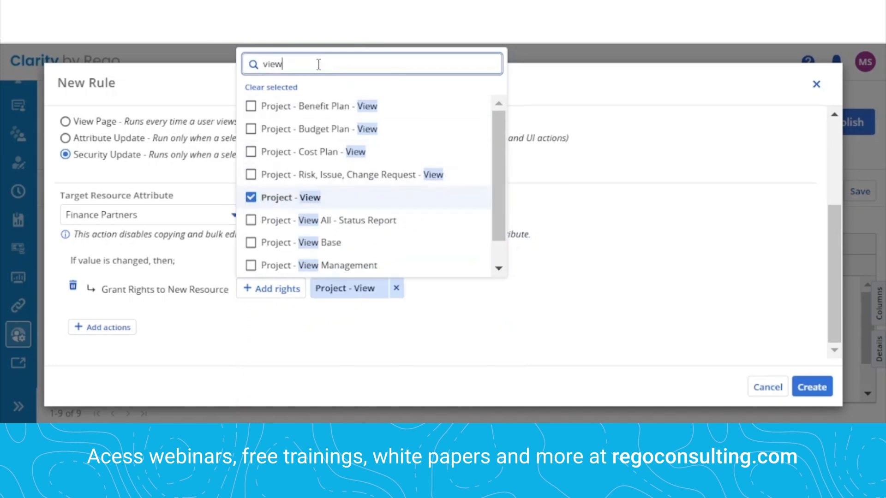
key("BackSpace")
key("BackSpace")
key("BackSpace")
key("BackSpace")
type("c")
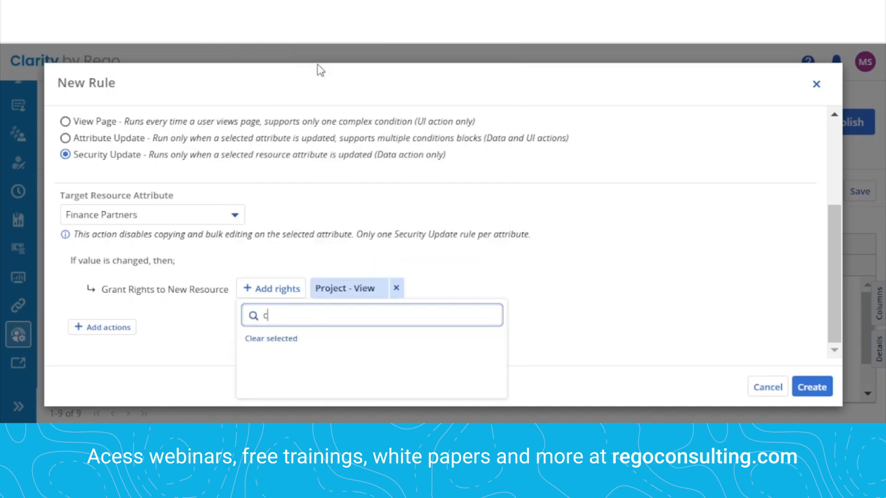
type("ost pl")
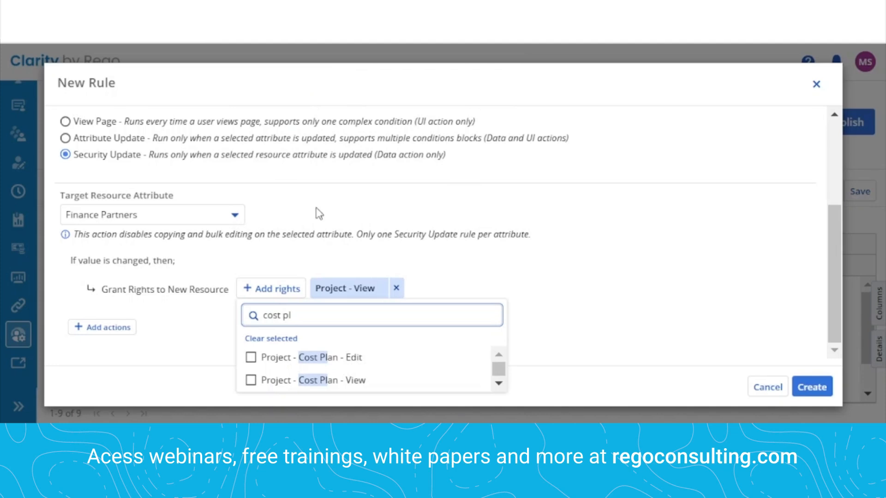
left_click(251, 358)
left_click(251, 380)
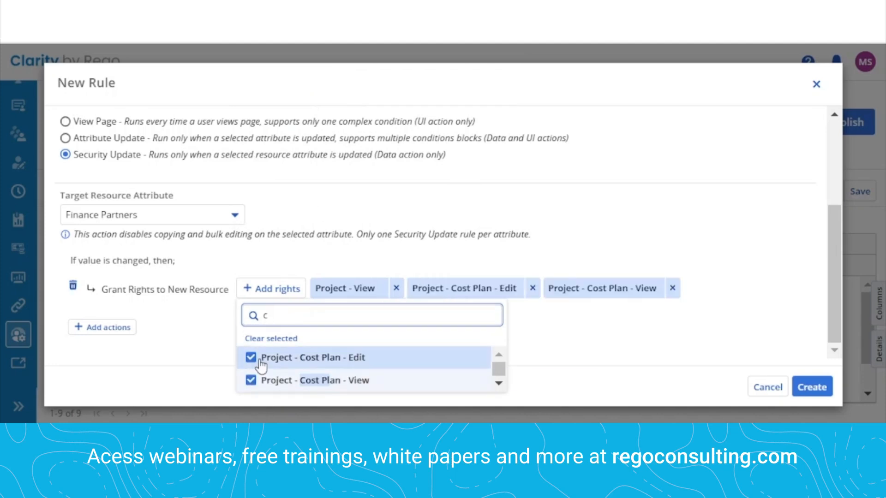
Find the "budget pl" rights and add Project - Budget Plan - Edit and Project - Budget Plan - View to the grant action.
key("BackSpace")
type("budget")
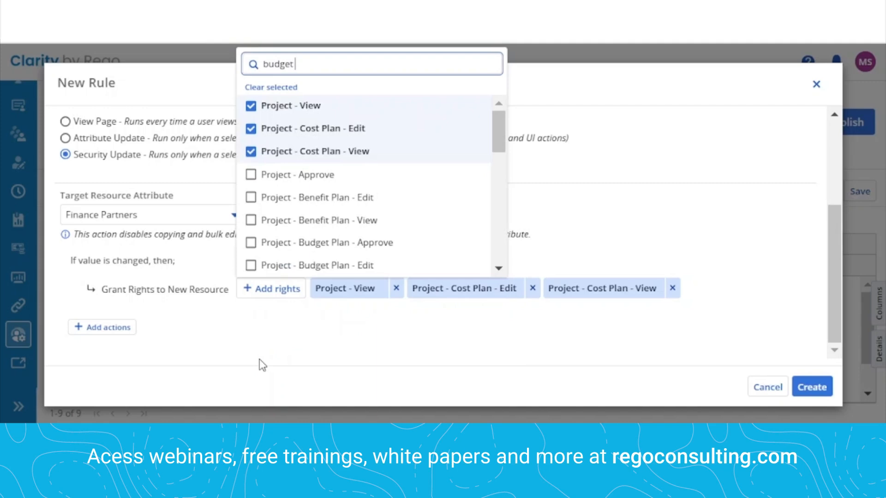
type(" pl")
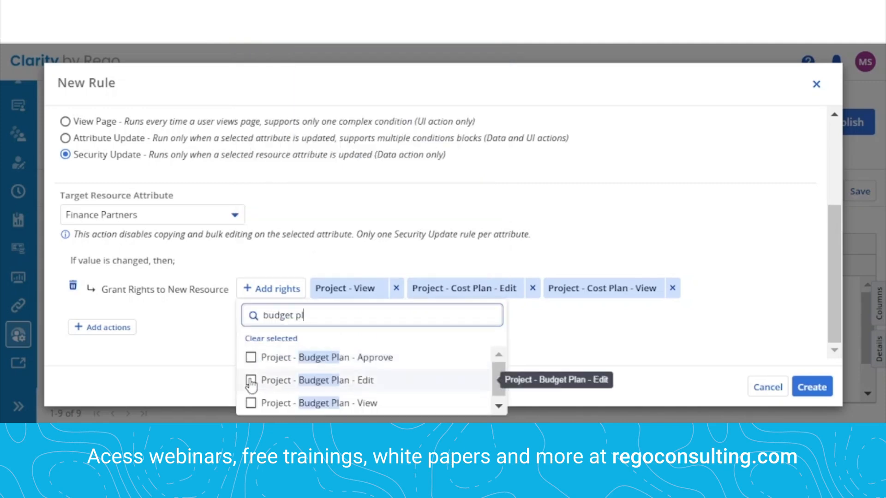
left_click(250, 381)
left_click(251, 403)
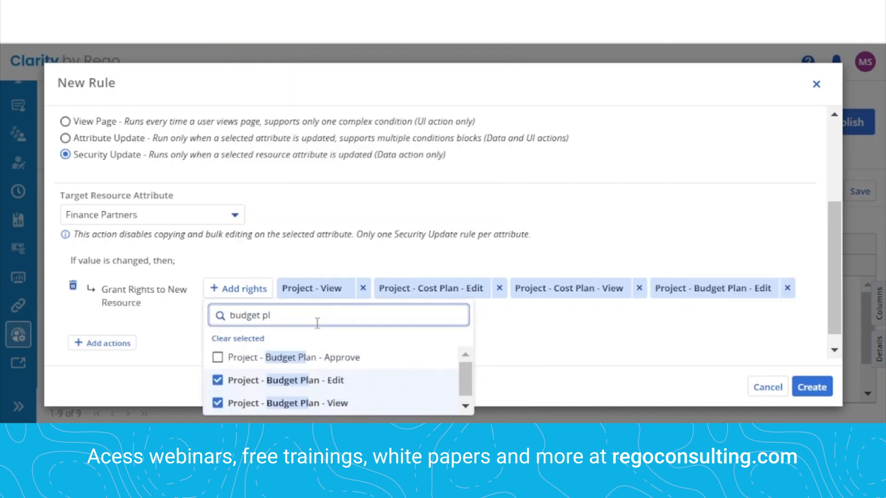
Find the "benefit p" rights and add Project - Benefit Plan - Edit and Project - Benefit Plan - View to the grant action.
key("BackSpace")
key("BackSpace")
key("BackSpace")
key("BackSpace")
key("BackSpace")
key("BackSpace")
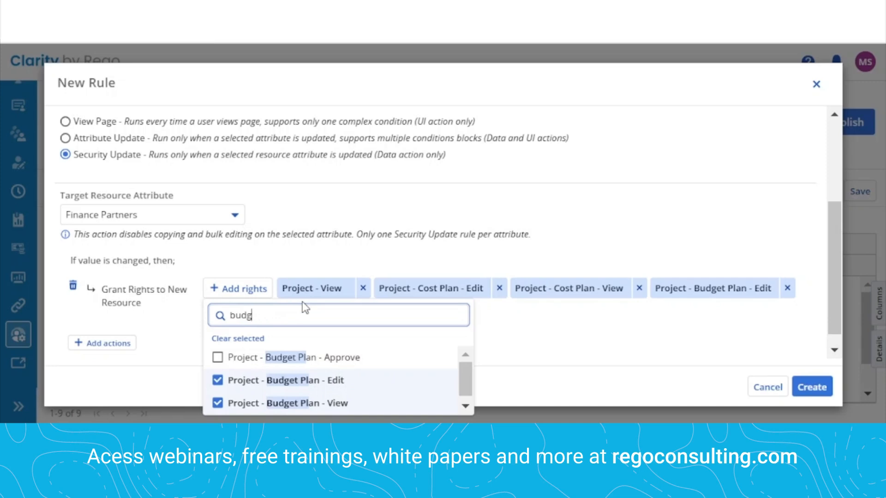
type("benefit")
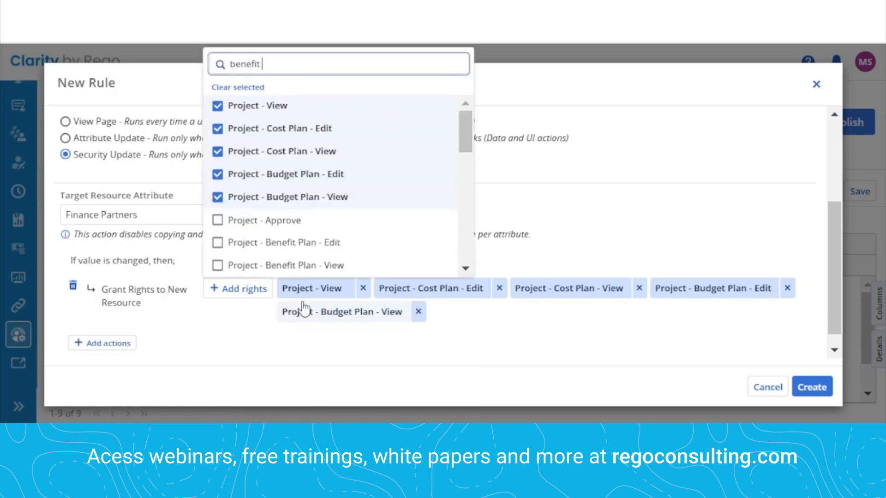
type(" p")
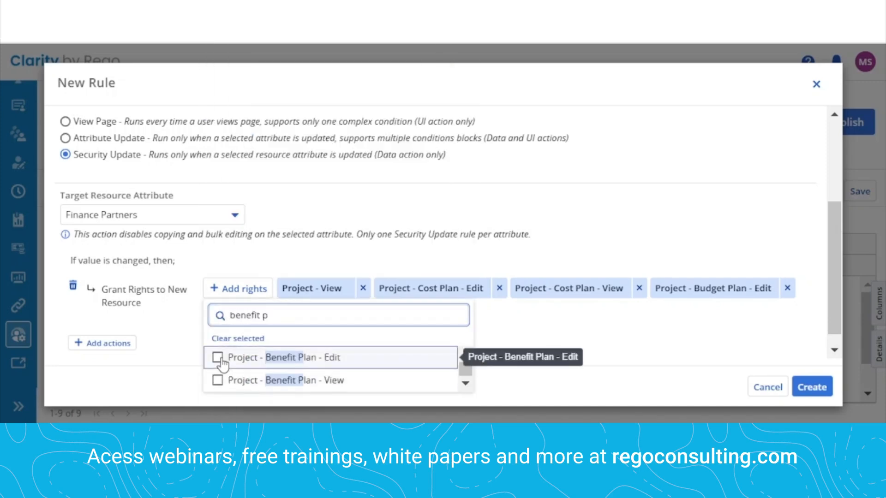
left_click(219, 359)
left_click(198, 382)
left_click(624, 347)
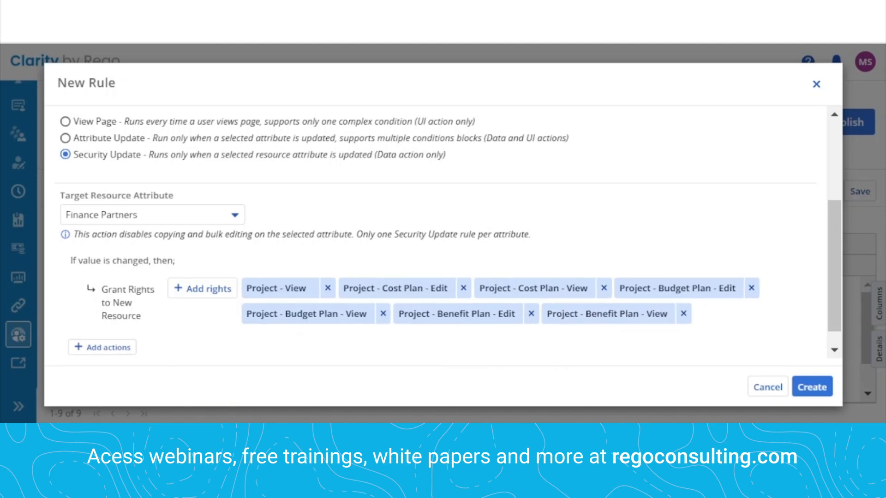
Add a Revoke Rights from Previous Resource action to the rule and give it the Project - View right.
left_click(121, 355)
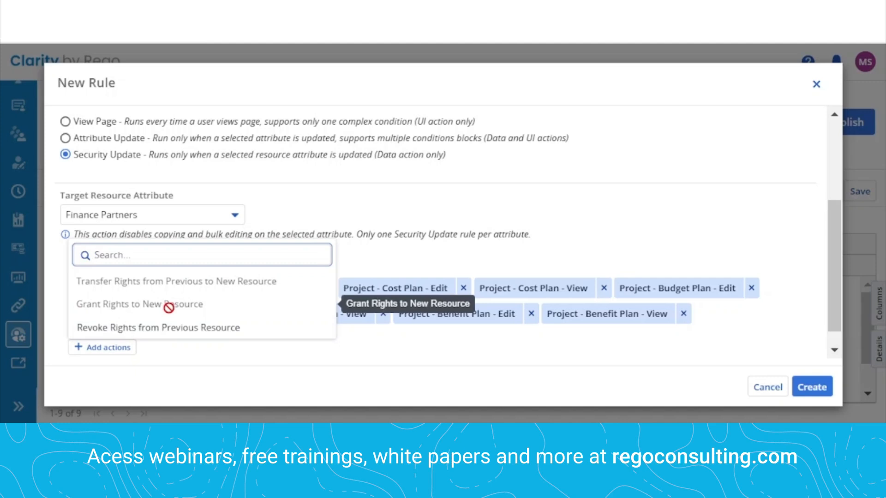
left_click(142, 329)
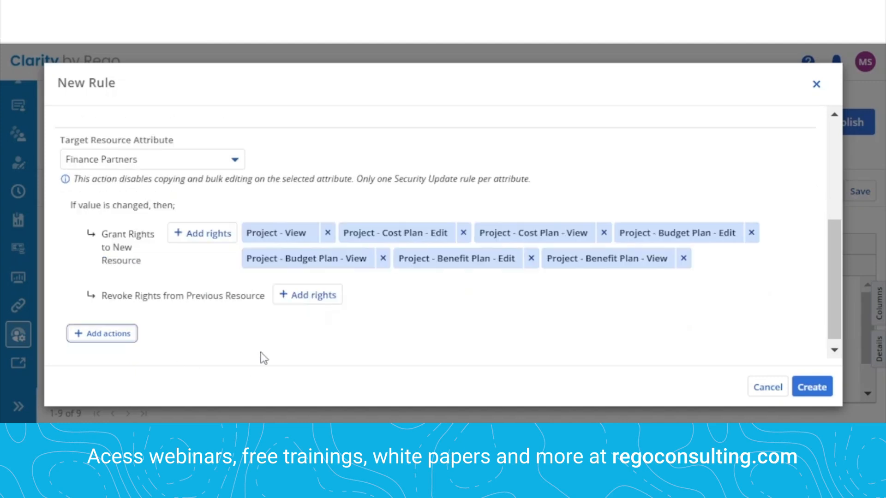
left_click(314, 296)
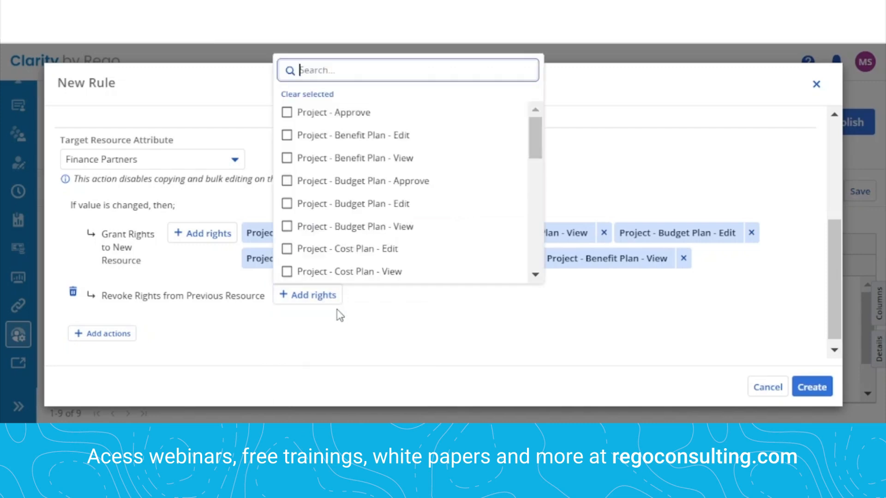
type("view")
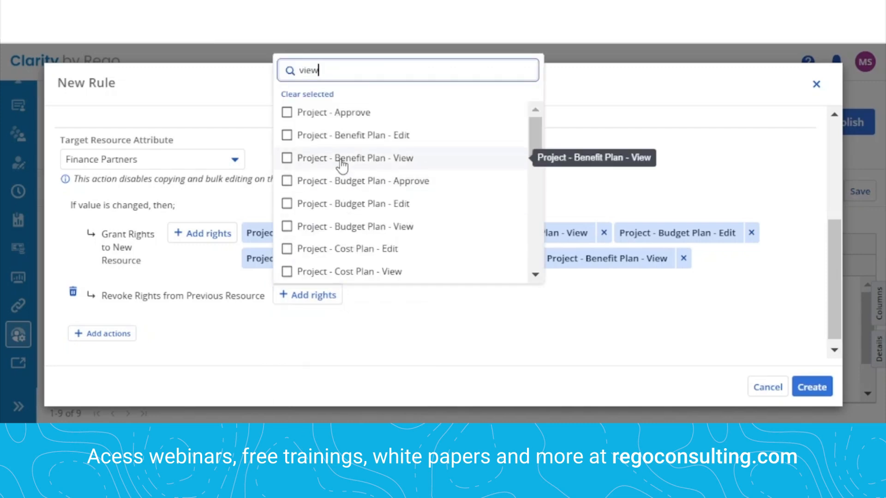
left_click(287, 203)
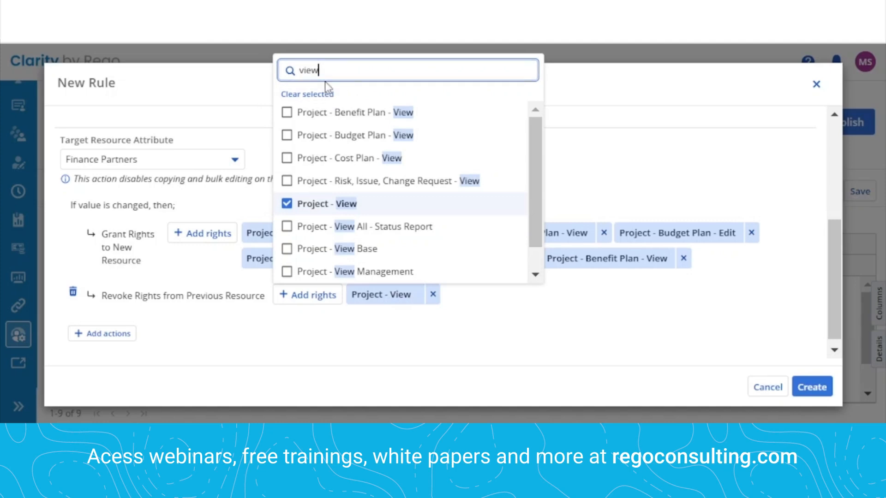
Find the "cost pl" rights and add Project - Cost Plan - Edit and Project - Cost Plan - View to the revoke action.
key("BackSpace")
key("BackSpace")
key("BackSpace")
key("BackSpace")
type("cost")
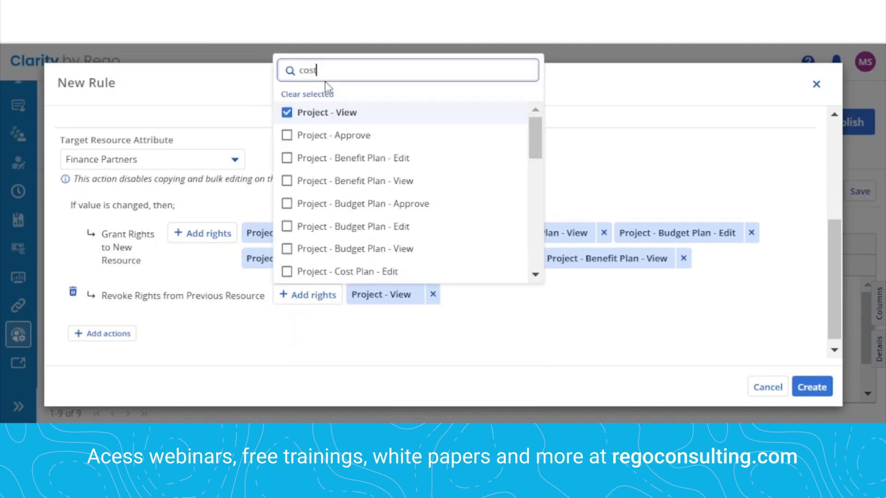
type(" pl")
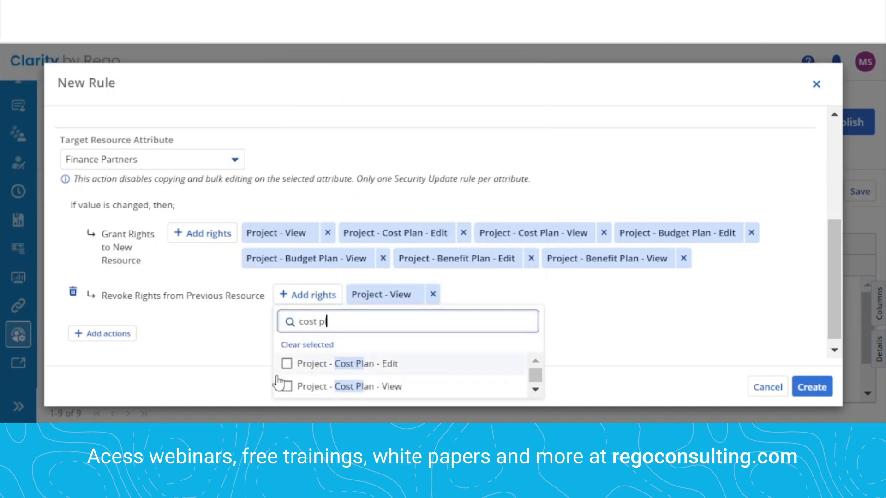
left_click(287, 364)
left_click(287, 387)
Find the "budget pl" rights and add Project - Budget Plan - Edit and Project - Budget Plan - View to the revoke action.
left_click(355, 323)
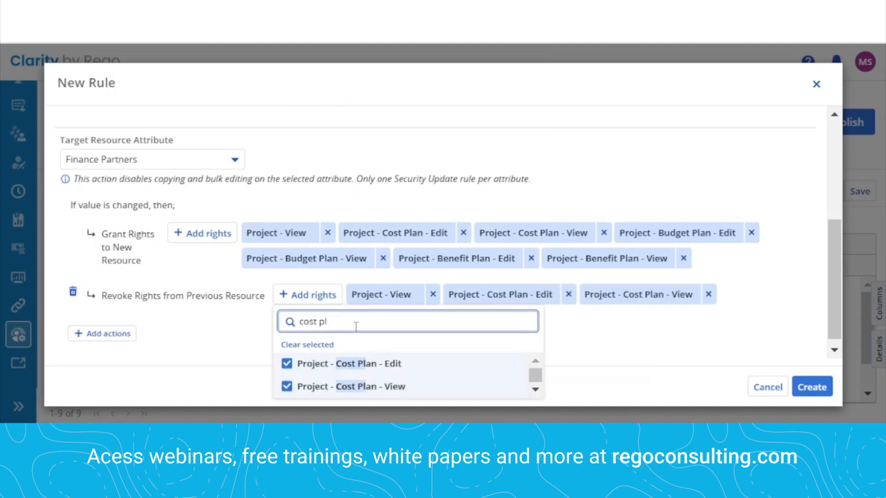
key("BackSpace")
key("BackSpace")
key("BackSpace")
key("BackSpace")
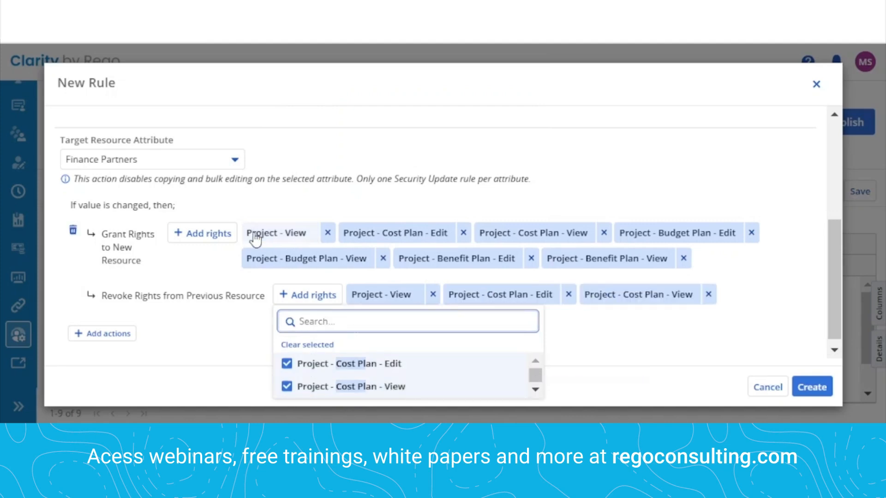
type("budget pl")
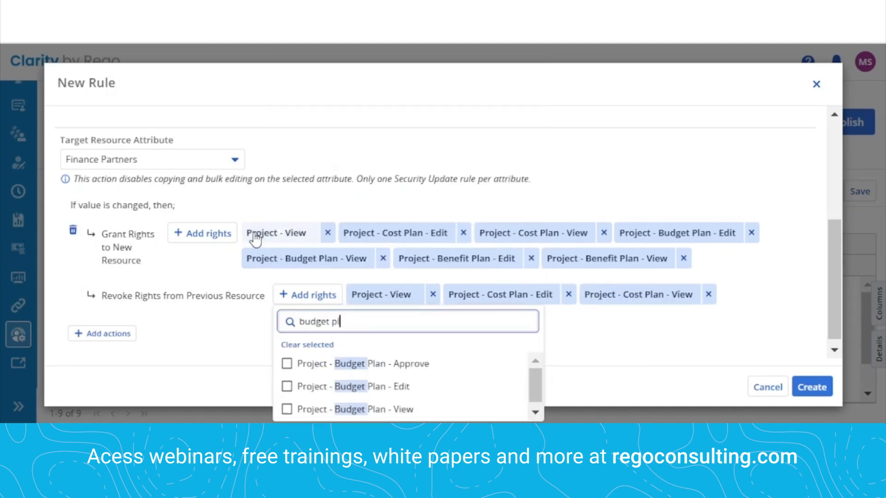
left_click(283, 387)
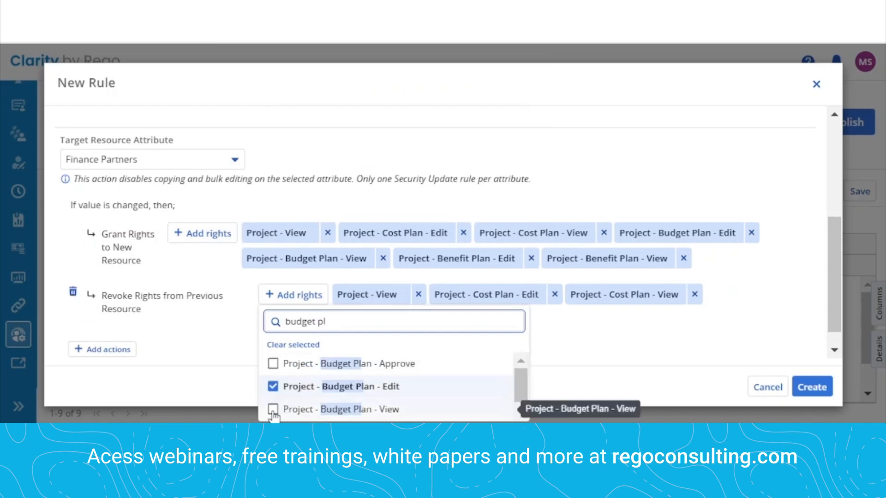
left_click(287, 410)
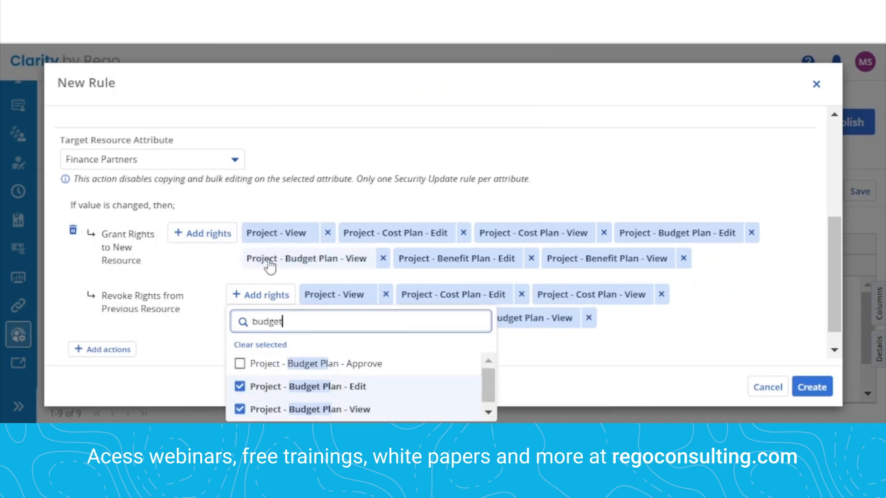
Find the "benefit pl" rights and add Project - Benefit Plan - Edit and Project - Benefit Plan - View to the revoke action.
key("BackSpace")
key("BackSpace")
key("BackSpace")
type("enef")
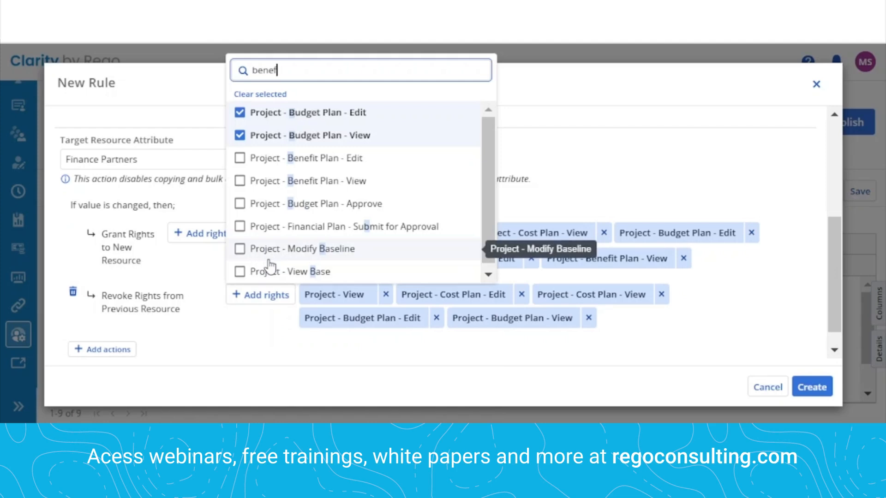
type("it pl")
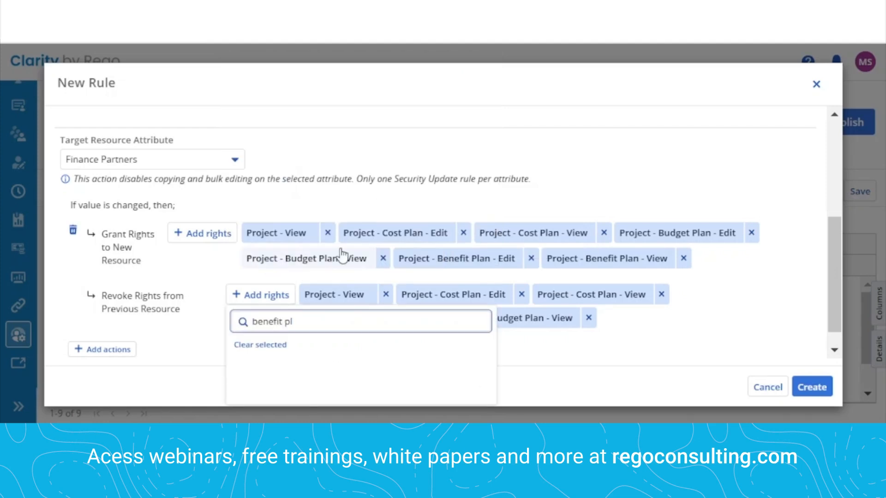
left_click(240, 364)
left_click(218, 387)
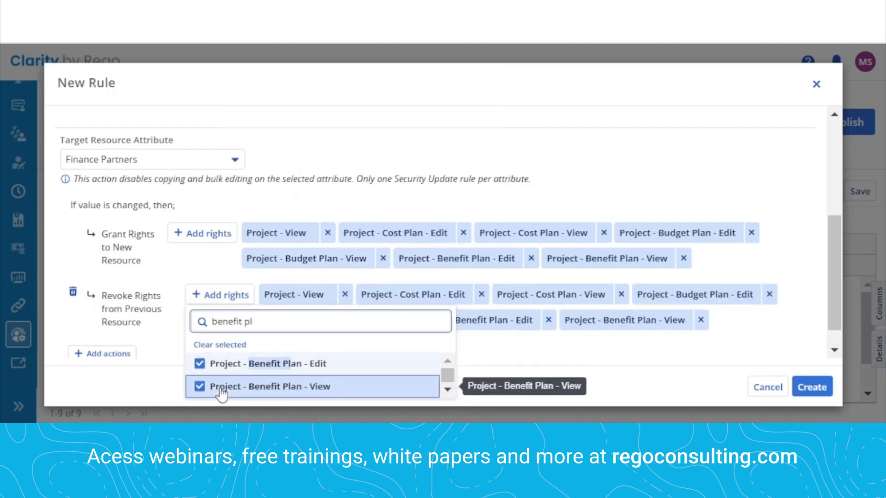
Create the new security rule and publish the edited Project - Shared Access blueprint.
left_click(593, 358)
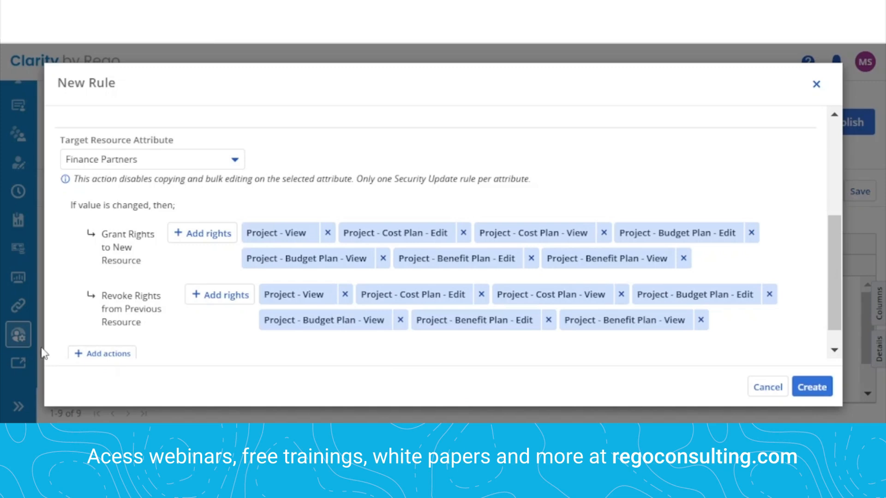
left_click(817, 390)
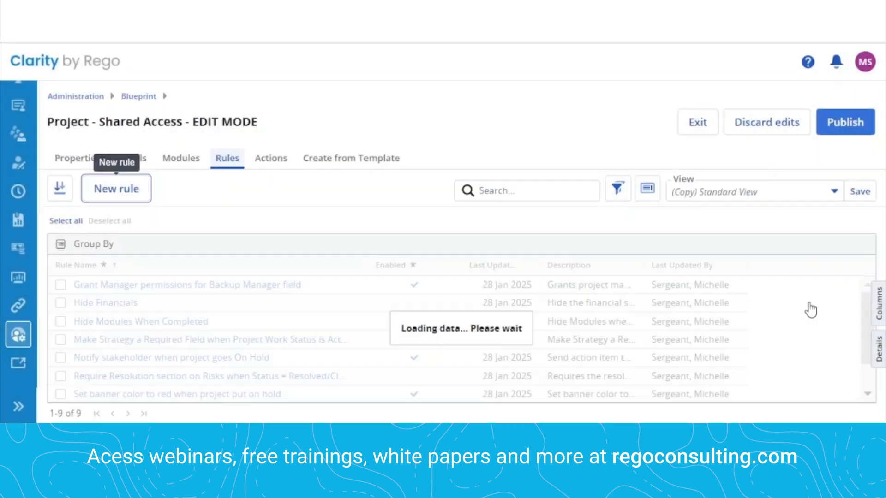
left_click(853, 127)
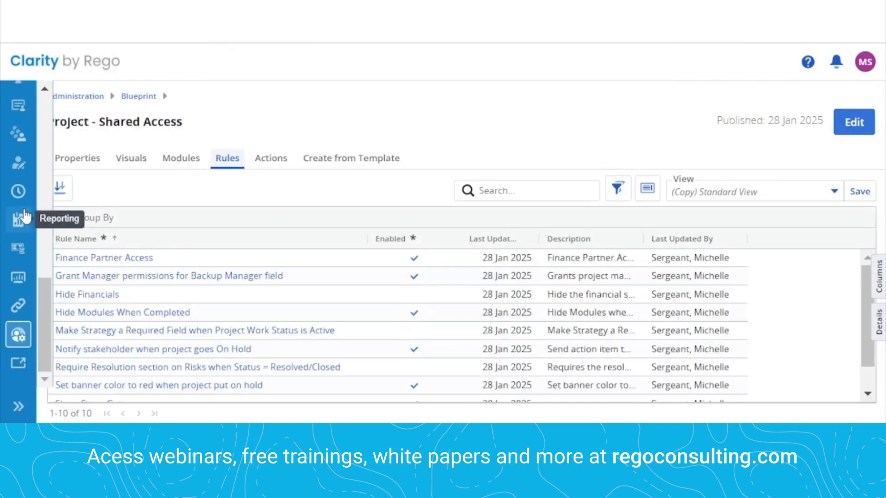
Open the Website Upgrade project from the Projects list and collapse Project Summary to check the Finance Partners field under Stakeholders.
scroll(24, 213, "up", 5)
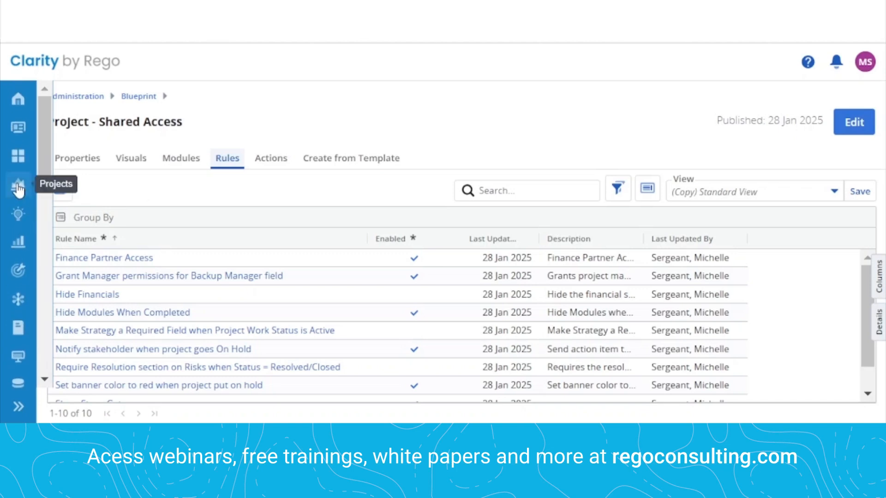
left_click(18, 188)
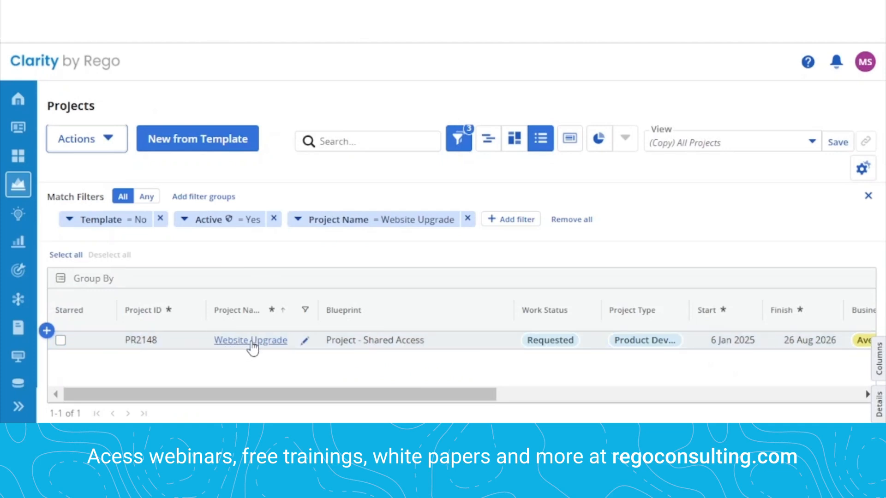
left_click(369, 341)
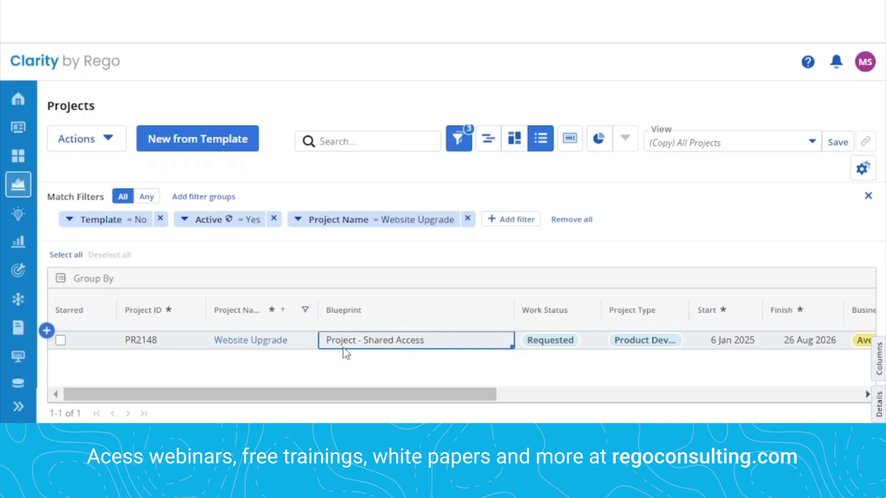
left_click(228, 343)
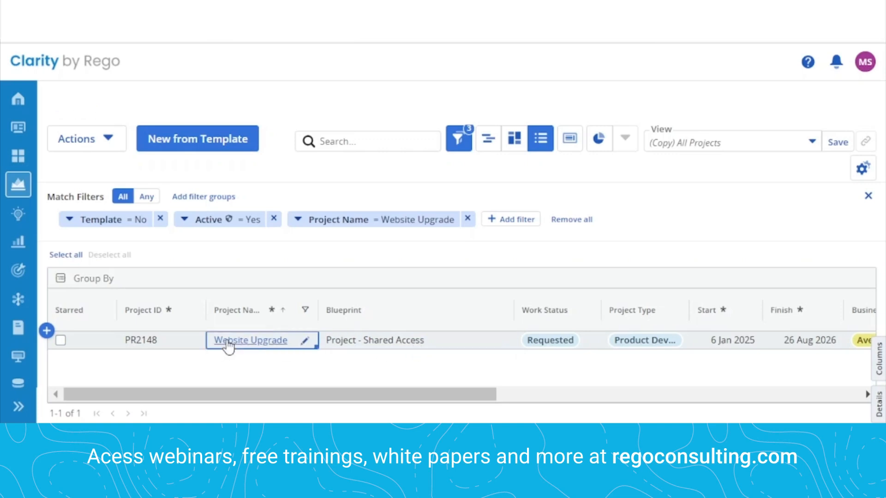
left_click(228, 344)
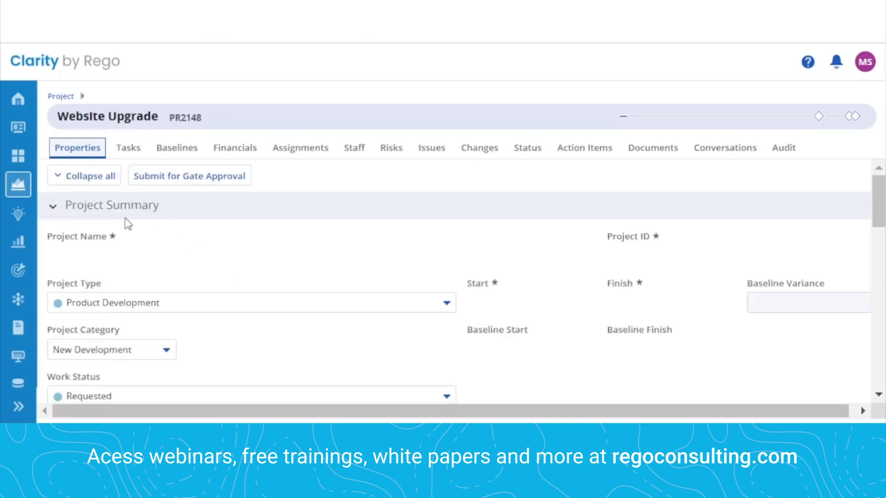
left_click(53, 206)
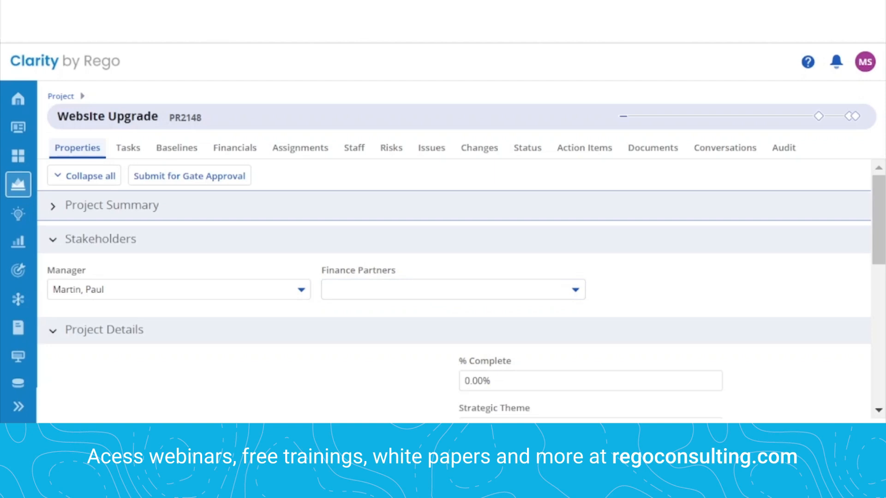
Log out of the administrator account and sign in with the finance partner's username.
left_click(864, 62)
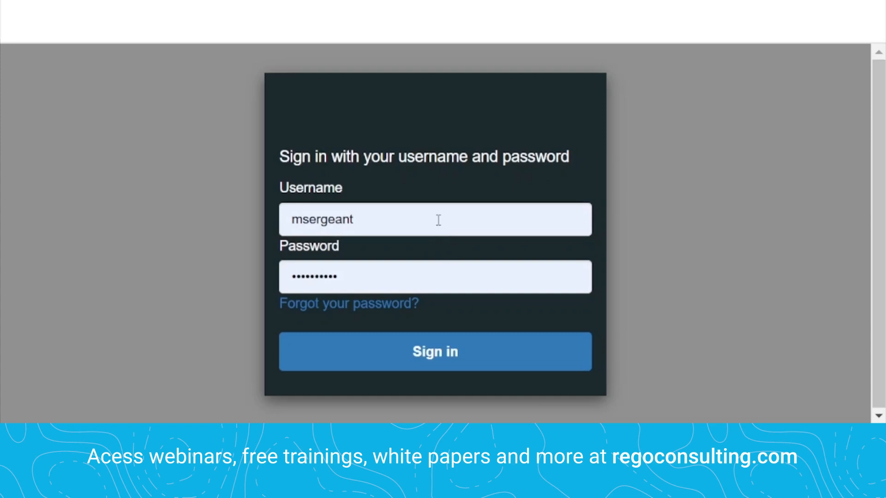
left_click_drag(437, 222, 246, 224)
type("ssmith")
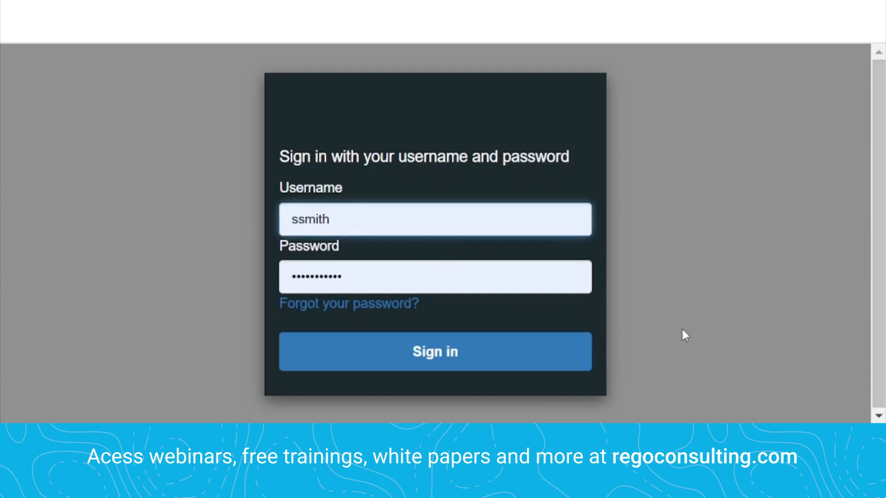
left_click(477, 358)
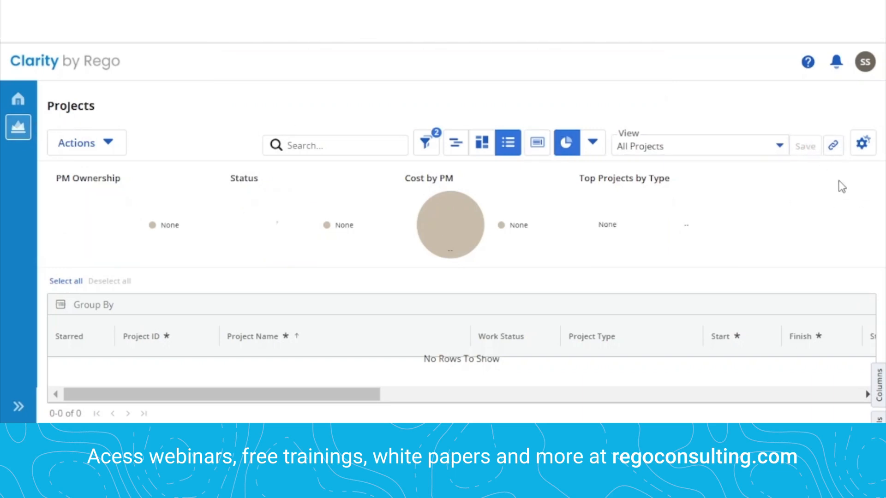
Hide the charts on the Projects list and show its attached filters to check which projects this user can access.
left_click(434, 151)
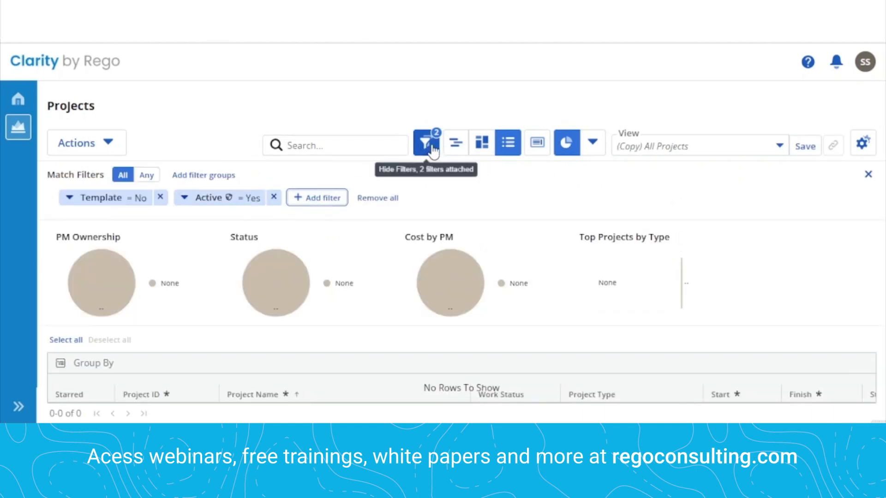
left_click(867, 174)
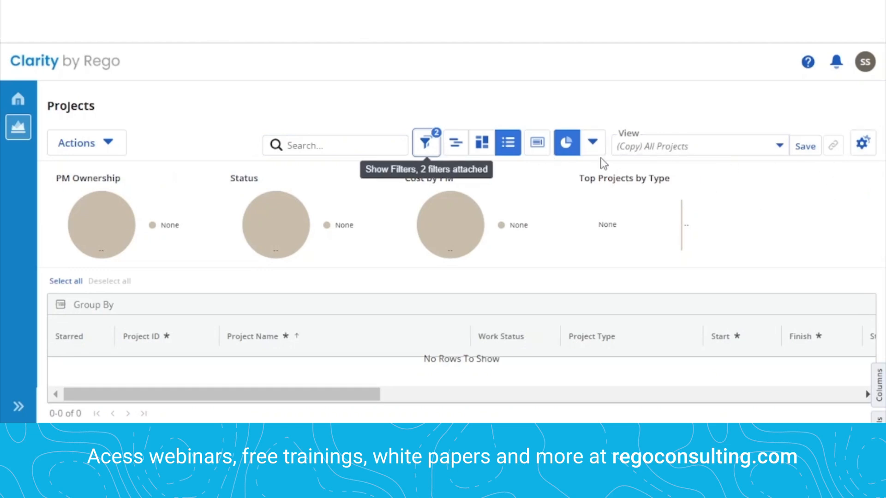
left_click(567, 144)
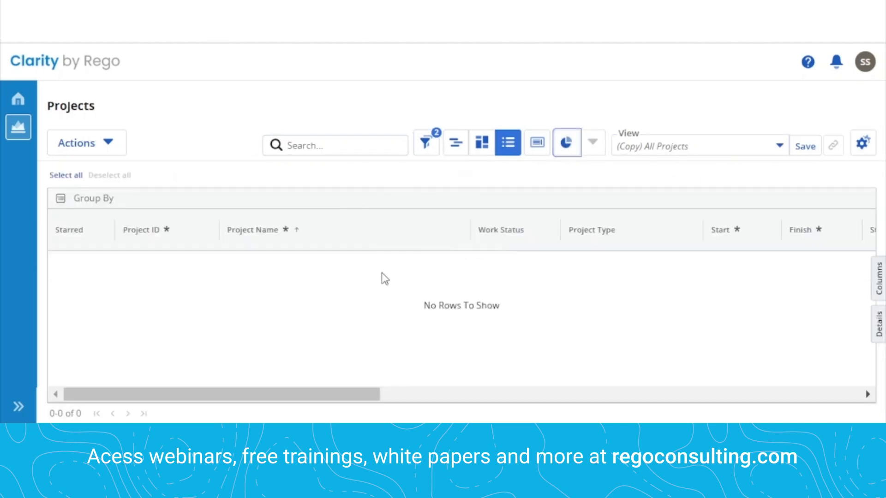
left_click(426, 307)
left_click(425, 144)
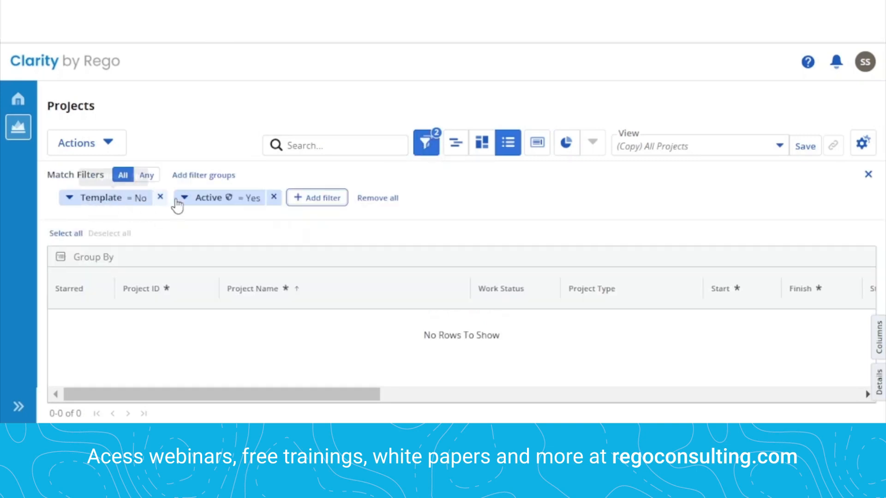
left_click(329, 150)
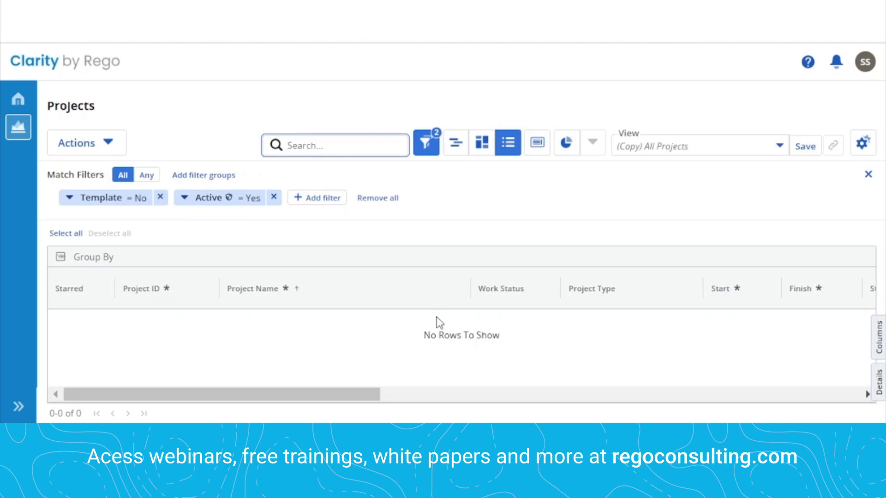
Log out of the finance partner account and sign back in with the administrator's username.
left_click(865, 62)
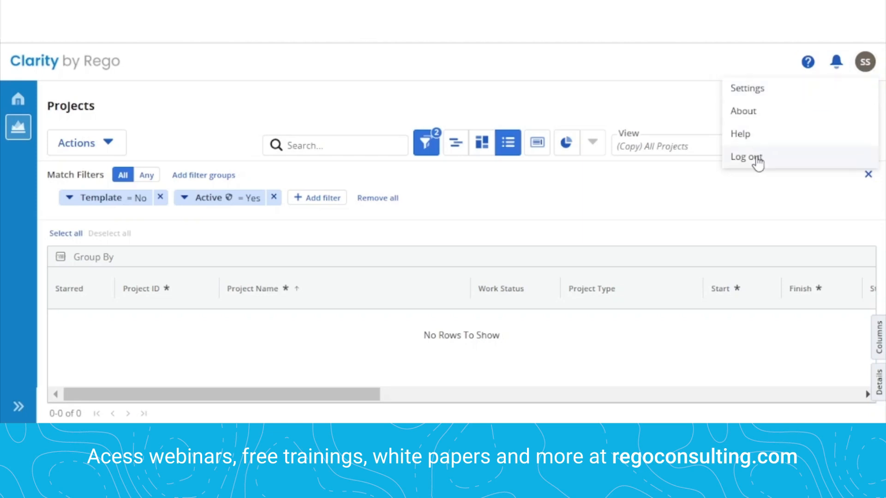
left_click(756, 158)
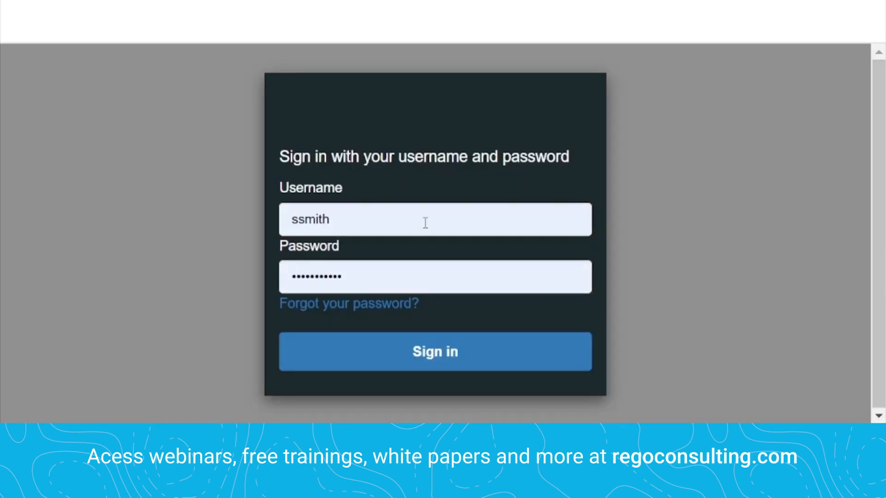
left_click(423, 218)
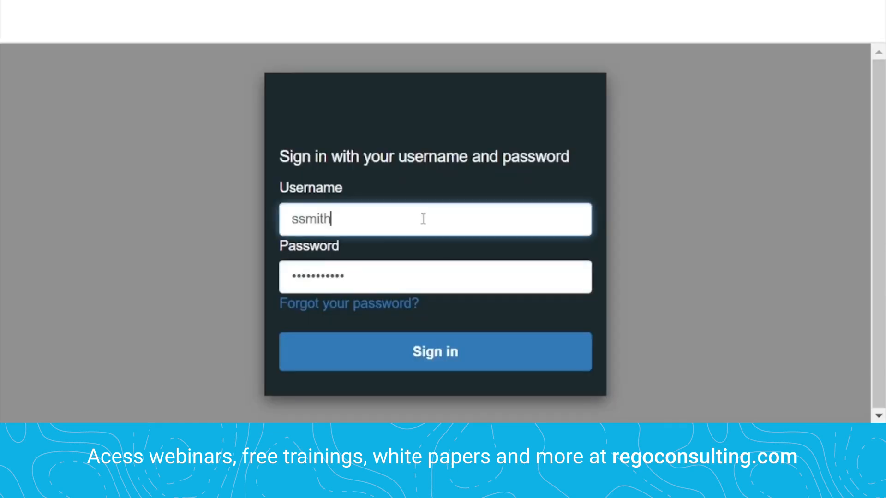
left_click_drag(423, 218, 195, 237)
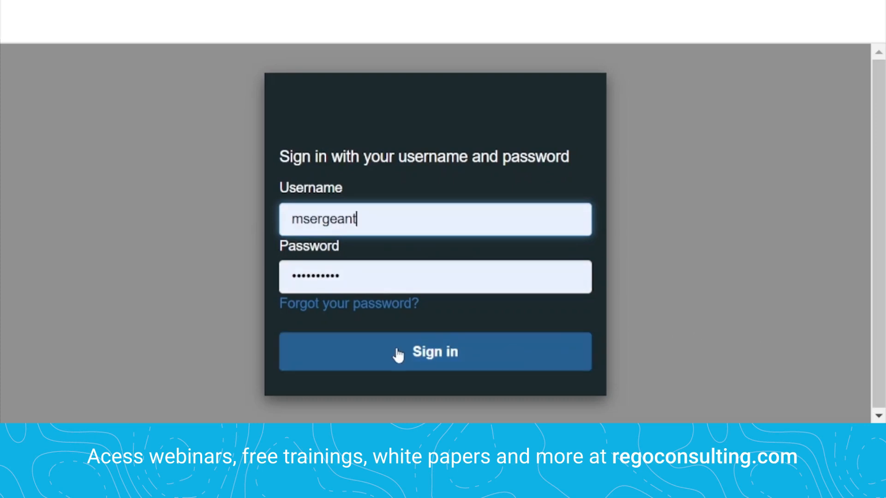
left_click(418, 352)
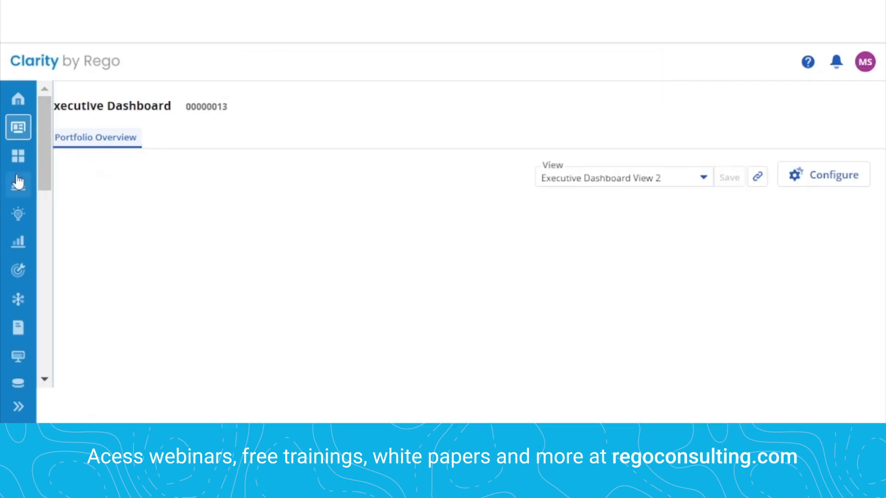
Open the Website Upgrade project from the Projects list and collapse its Project Summary section.
left_click(18, 181)
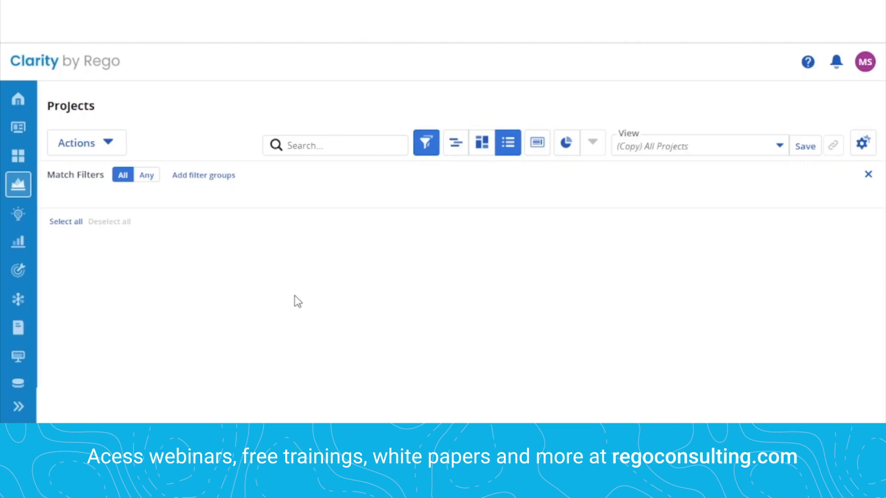
left_click(251, 342)
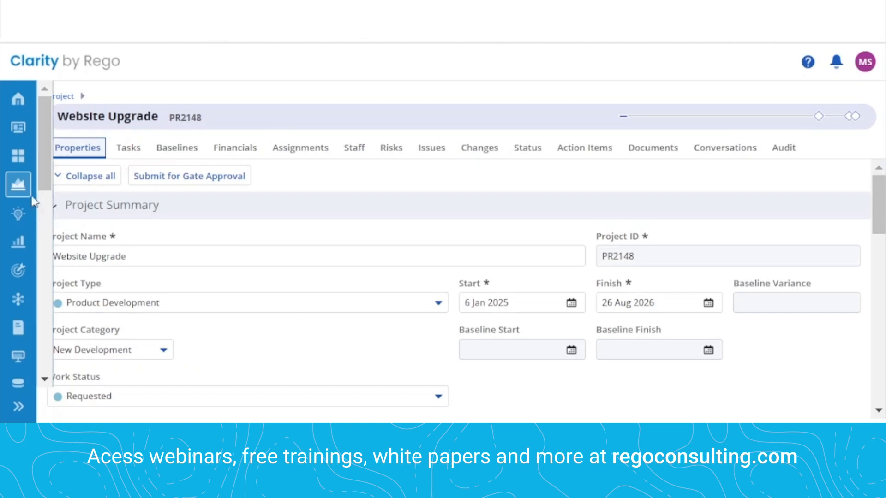
left_click(53, 206)
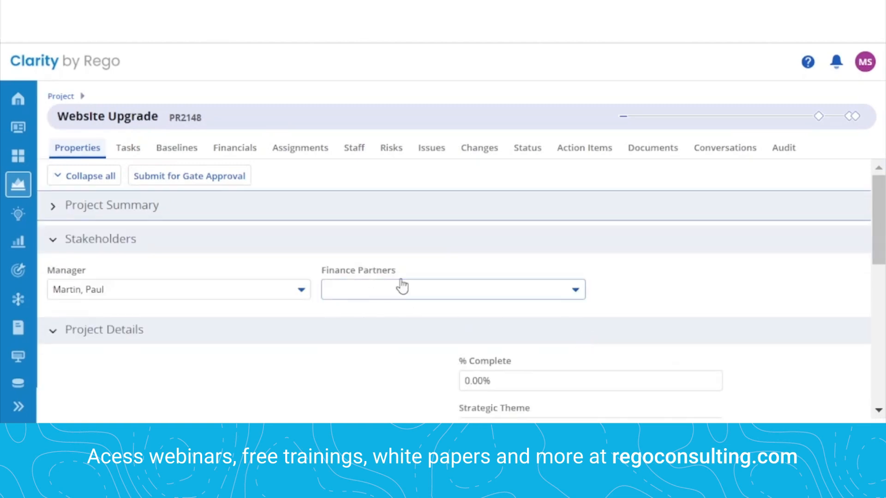
Search the Finance Partners field by the finance partner's surname and assign that person to the project.
left_click(417, 289)
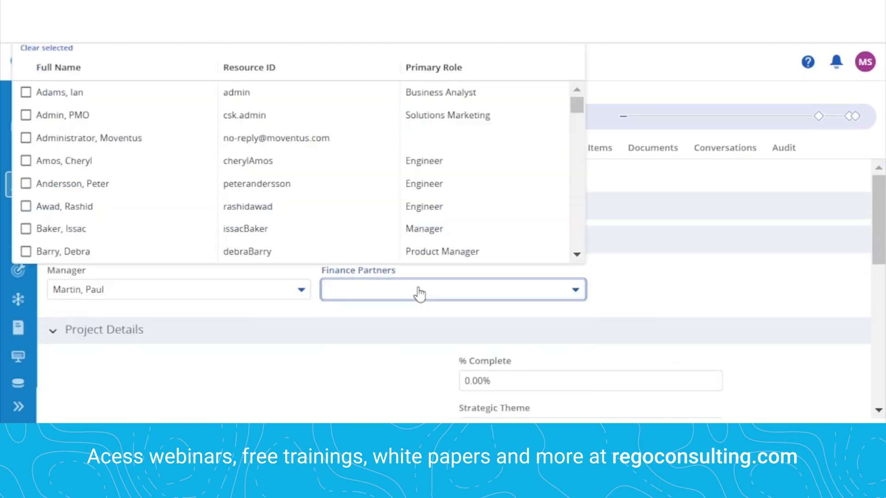
type("smith")
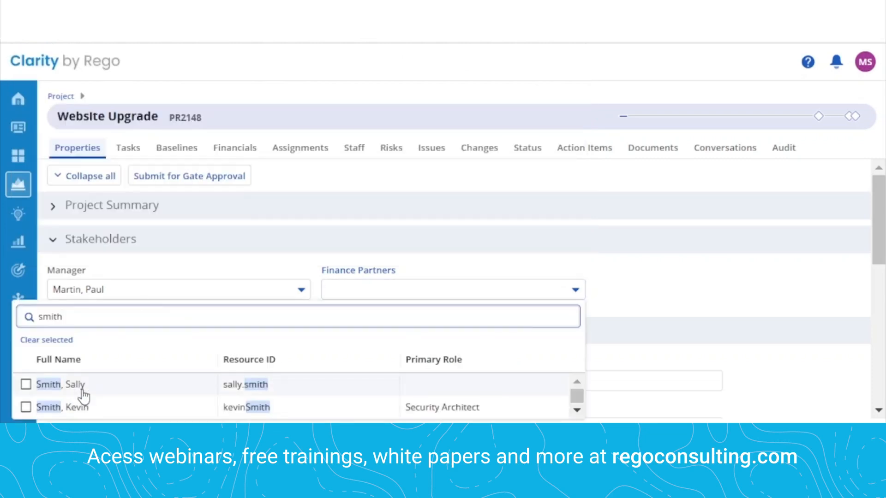
left_click(26, 384)
left_click(685, 299)
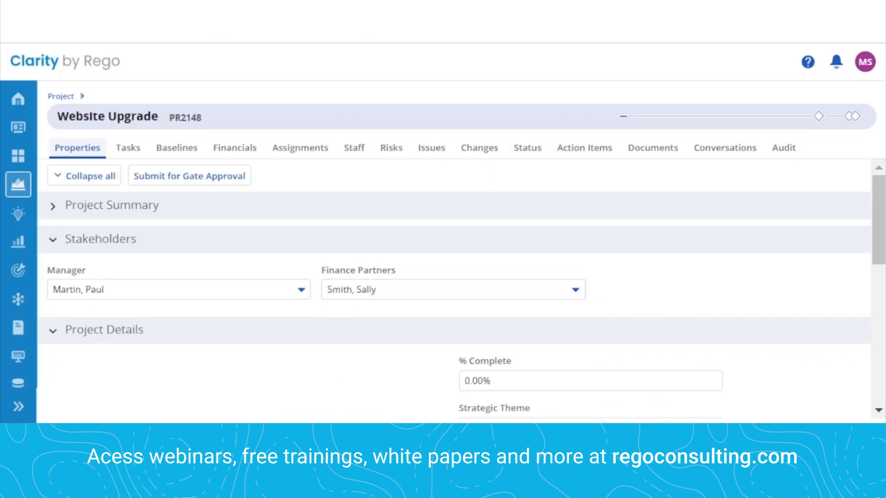
Log out as administrator and sign in again with the assigned finance partner's username.
left_click(866, 62)
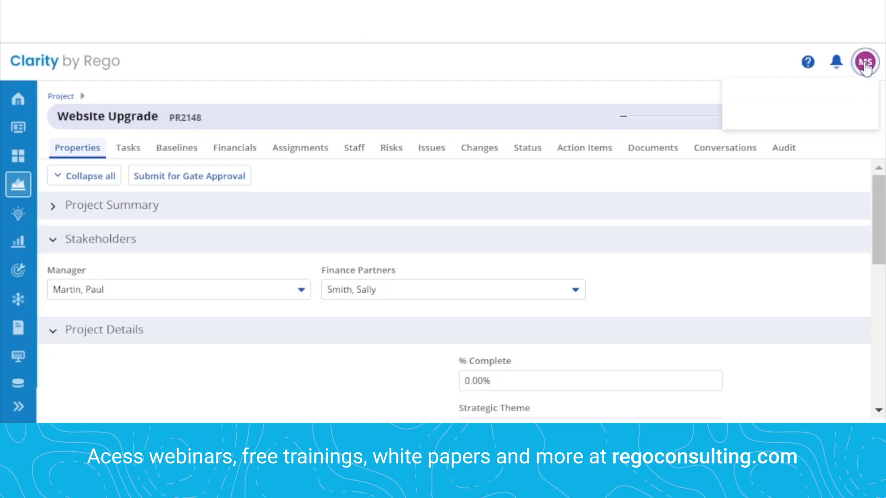
left_click(759, 188)
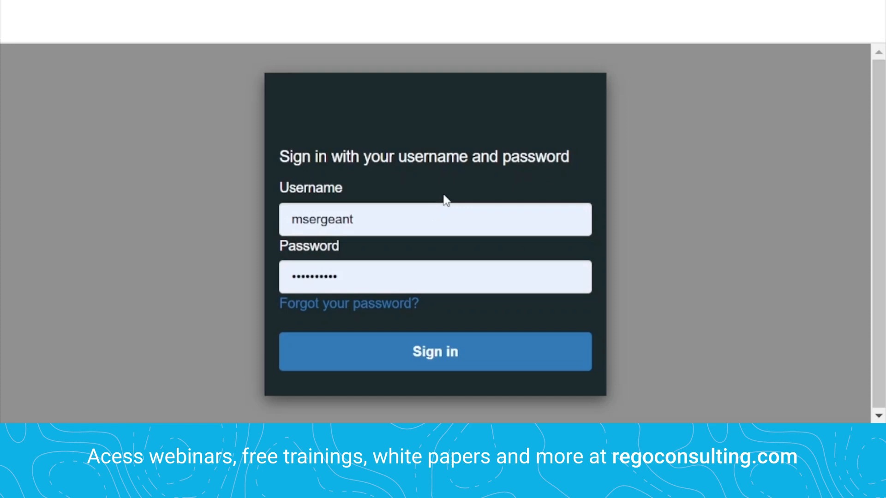
double_click(422, 219)
type("ssmith")
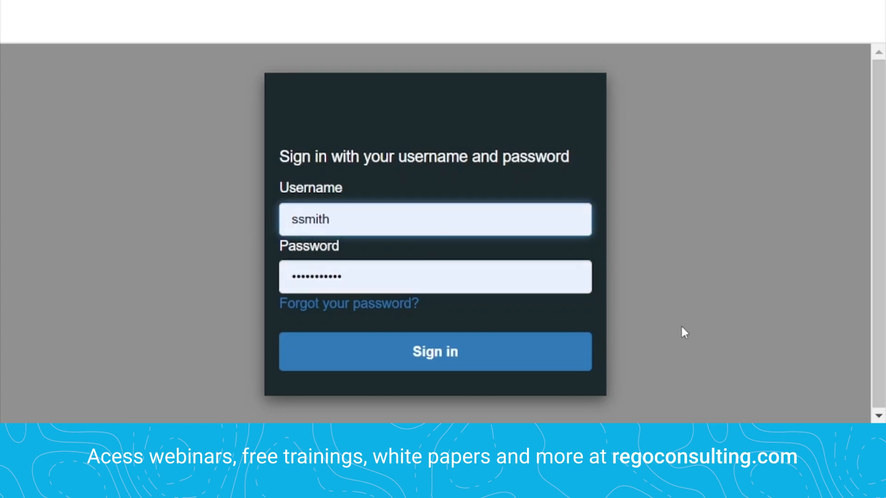
left_click(485, 350)
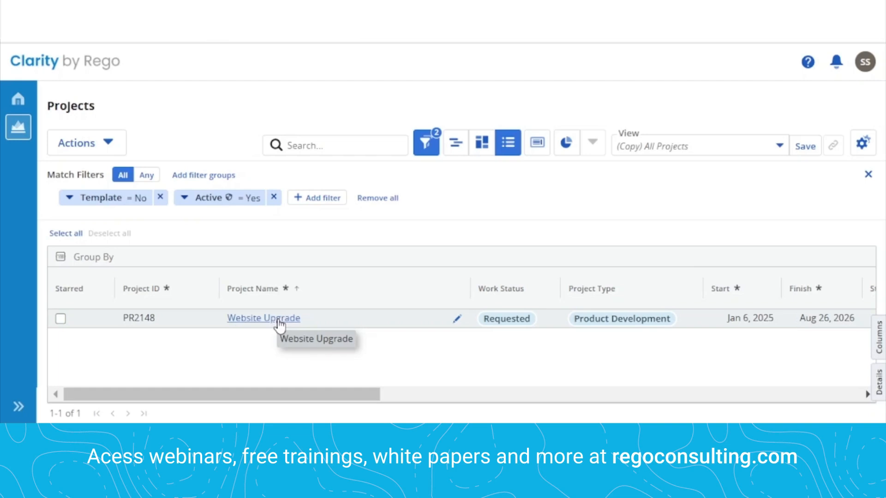
Open the Website Upgrade project and check whether its Project Name, Project ID, Work Status and Project Category can be edited.
left_click(279, 321)
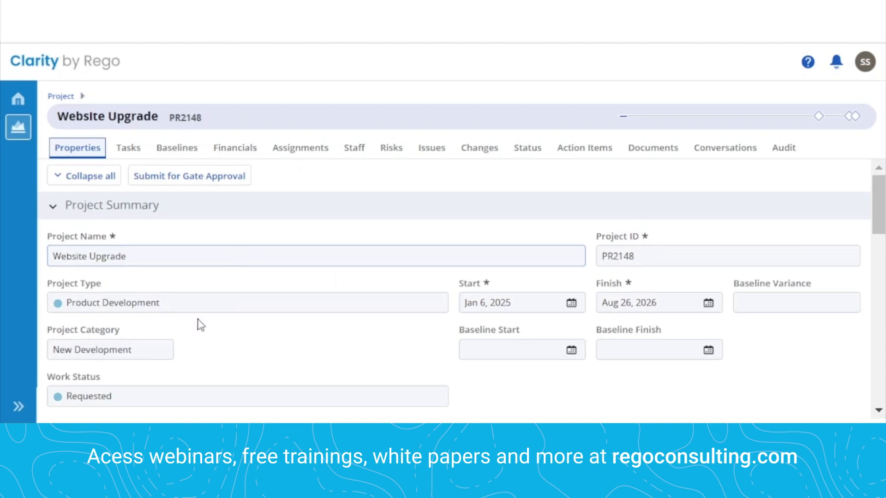
double_click(188, 255)
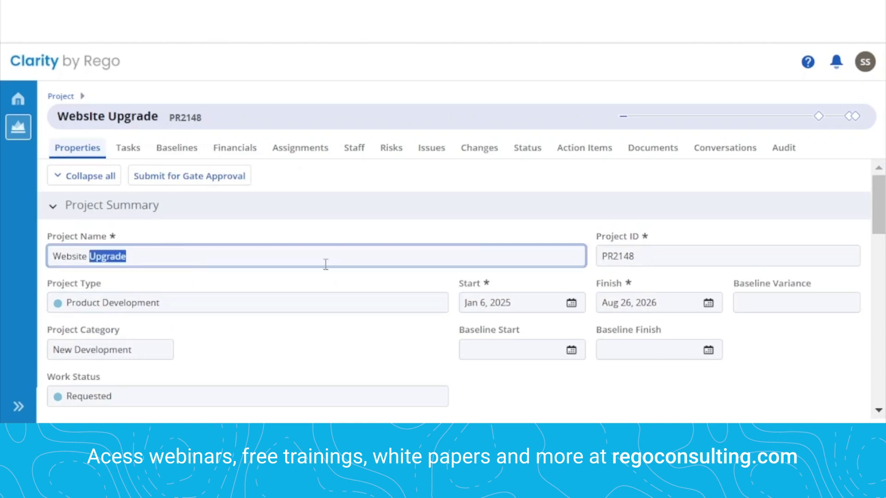
left_click(673, 252)
left_click(238, 393)
left_click(132, 349)
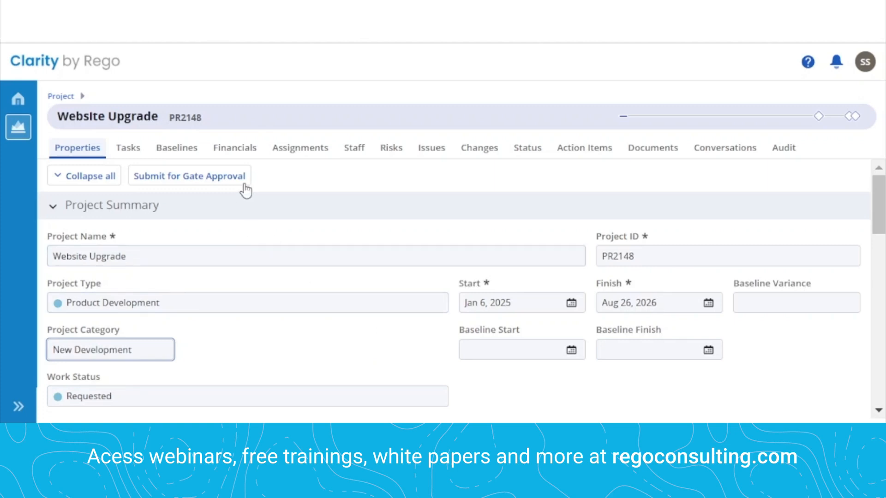
Open the FY25 cost plan in the project's financials and check whether its total and 2025-01 costs can be edited.
left_click(235, 150)
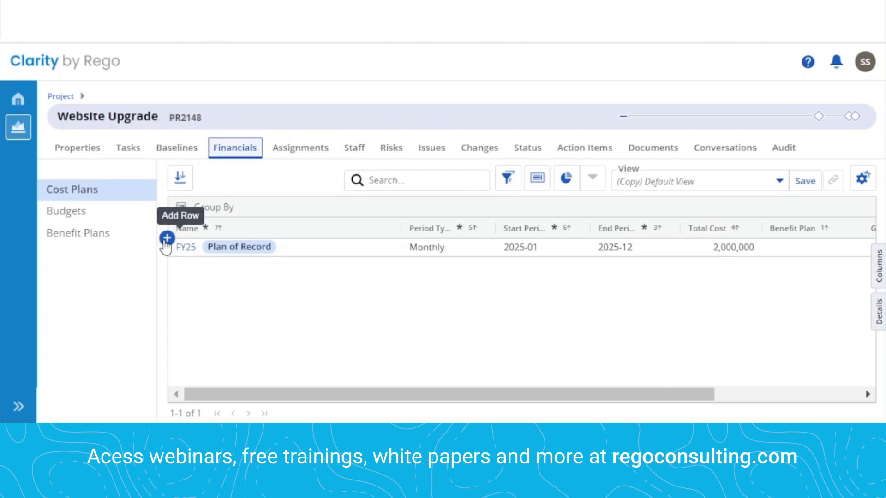
left_click(185, 249)
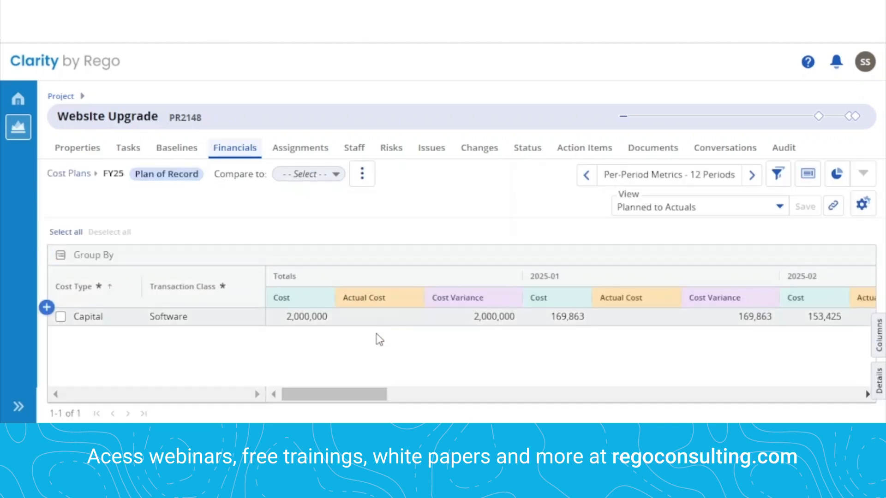
left_click(301, 318)
left_click(571, 317)
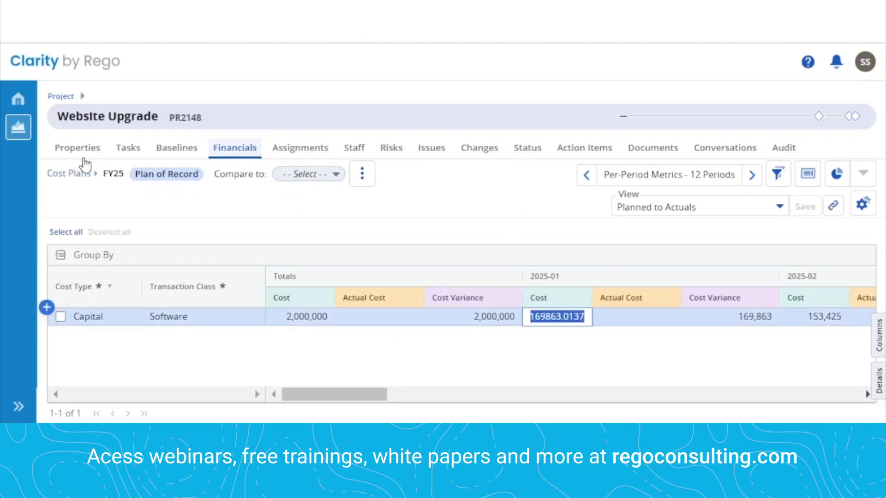
left_click(69, 174)
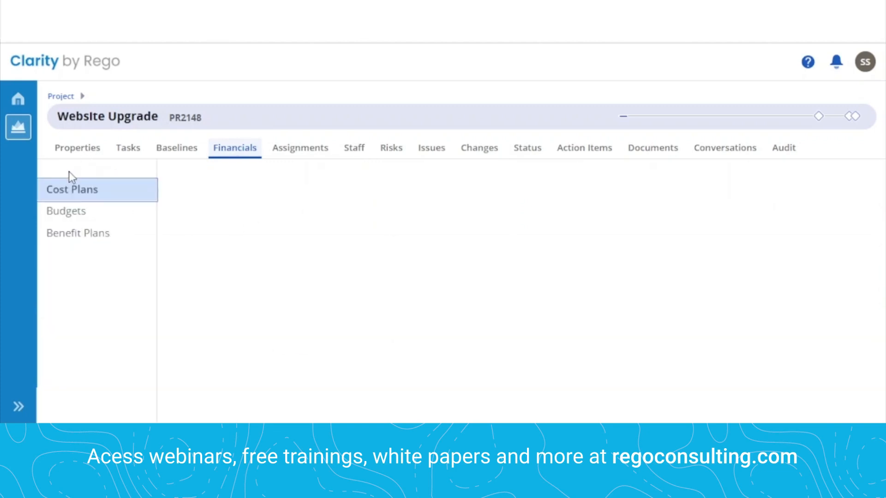
Add the Status Code column to the project's budgets list, directly after the Name column.
left_click(68, 211)
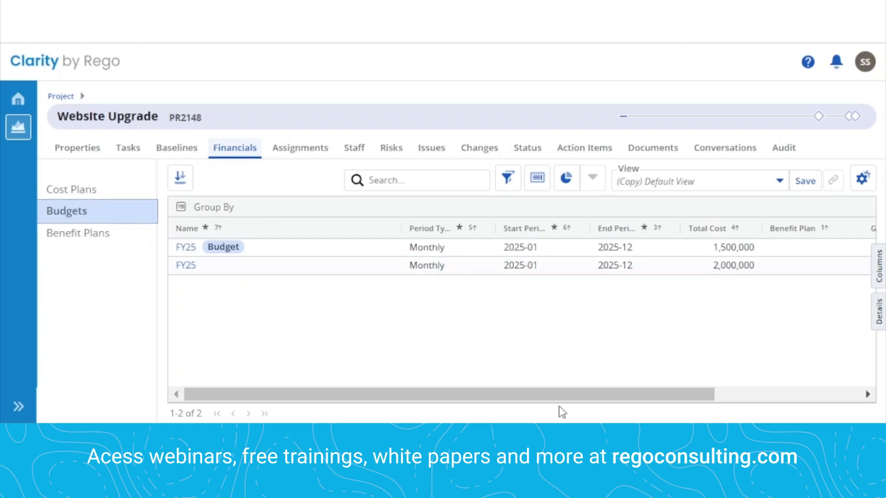
mouse_move(587, 396)
left_mouse_down()
mouse_move(759, 388)
mouse_move(579, 399)
left_mouse_up()
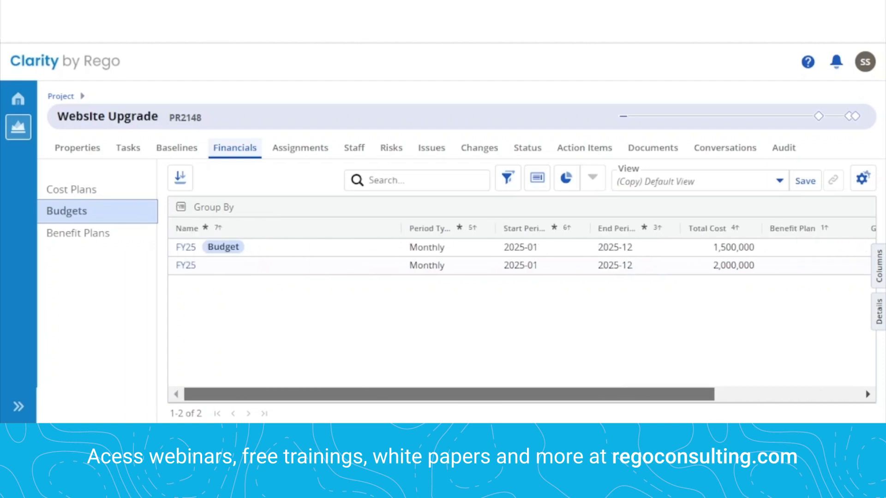
left_click(878, 263)
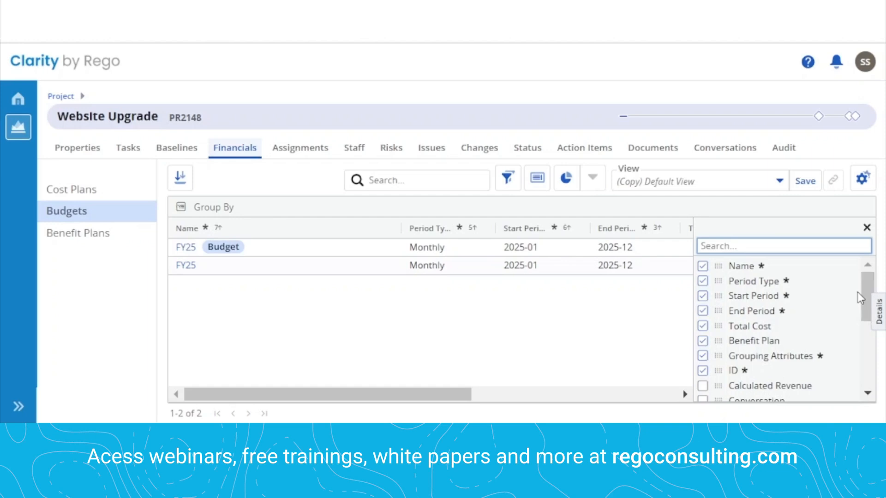
type("stat")
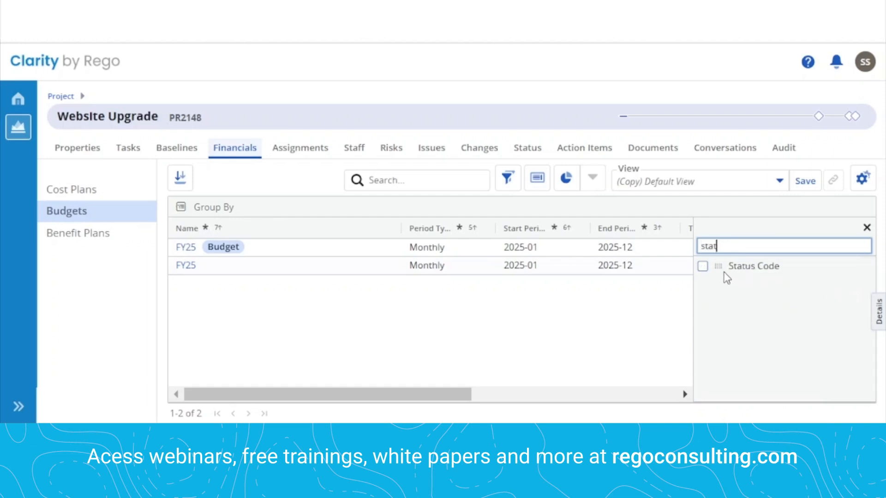
left_click_drag(717, 266, 439, 230)
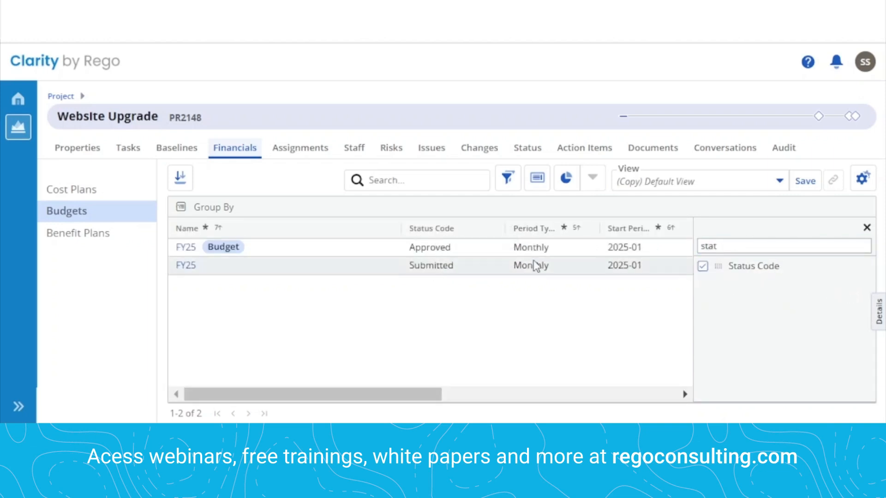
left_click(867, 228)
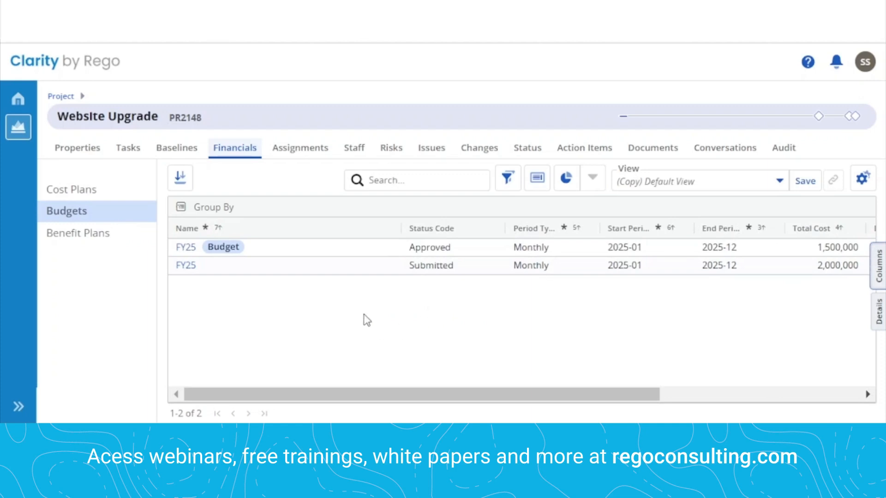
Open the submitted FY25 budget and check whether its 2025-01 and 2025-02 costs can be edited, and return to the budgets list.
left_click(185, 267)
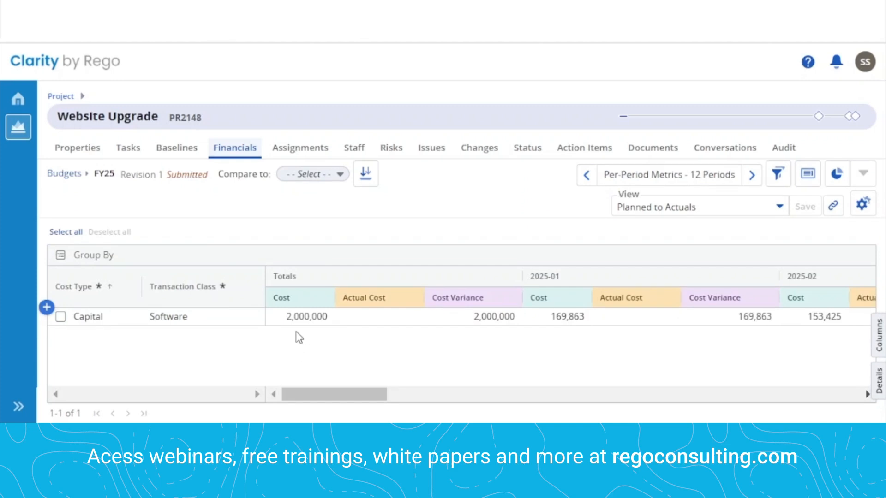
left_click(534, 317)
left_click(802, 319)
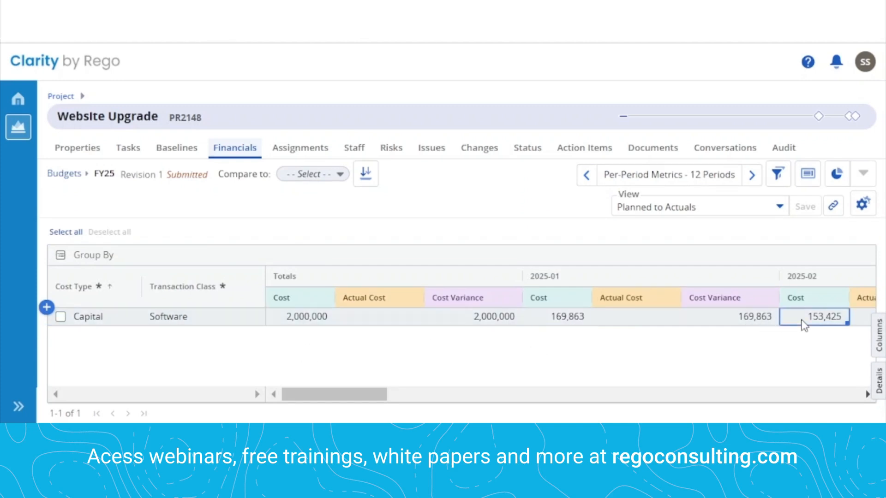
left_click(65, 174)
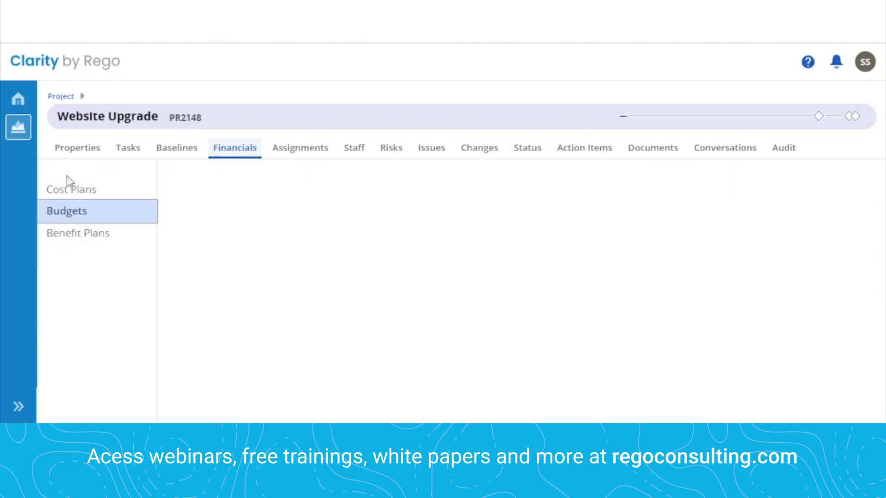
Add a row to the 5 Year Benefits plan with benefit class Reduce Cost and subclass Headcount.
left_click(69, 233)
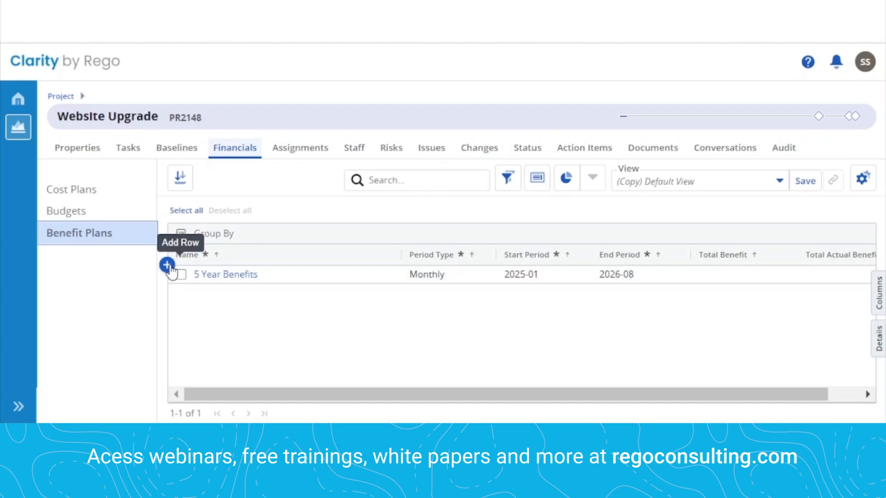
left_click(251, 276)
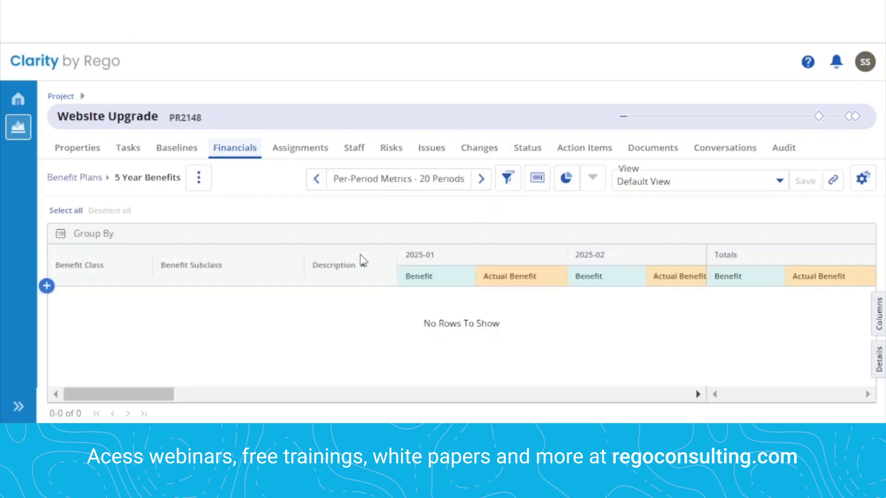
left_click(48, 287)
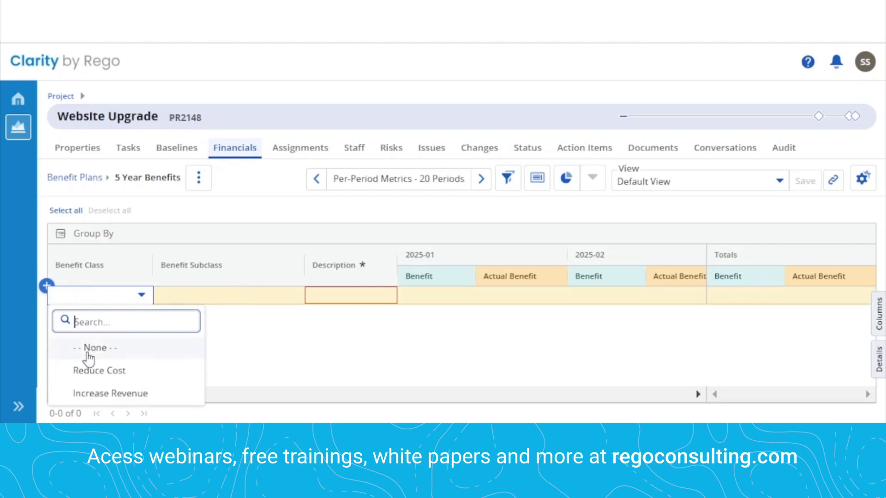
left_click(90, 376)
left_click(201, 299)
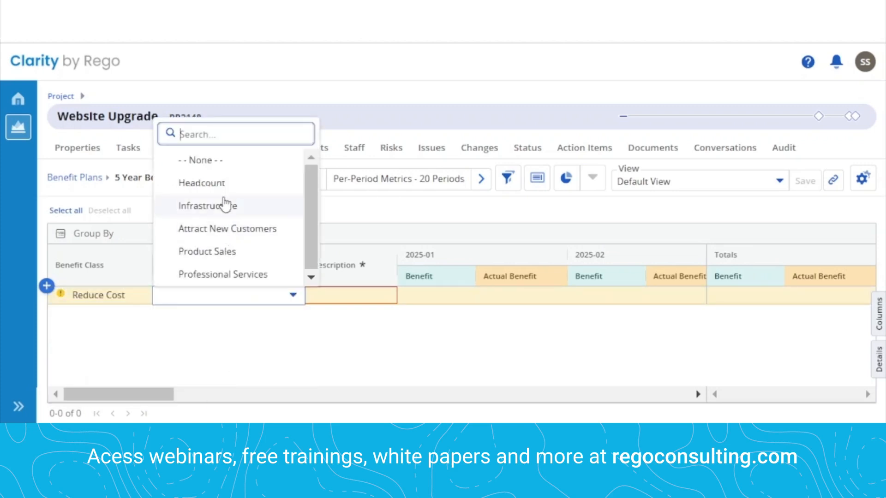
left_click(221, 183)
Set the 2025-01 Benefit of the Reduce Cost row to 1,500,000.
left_click(433, 295)
left_click(434, 295)
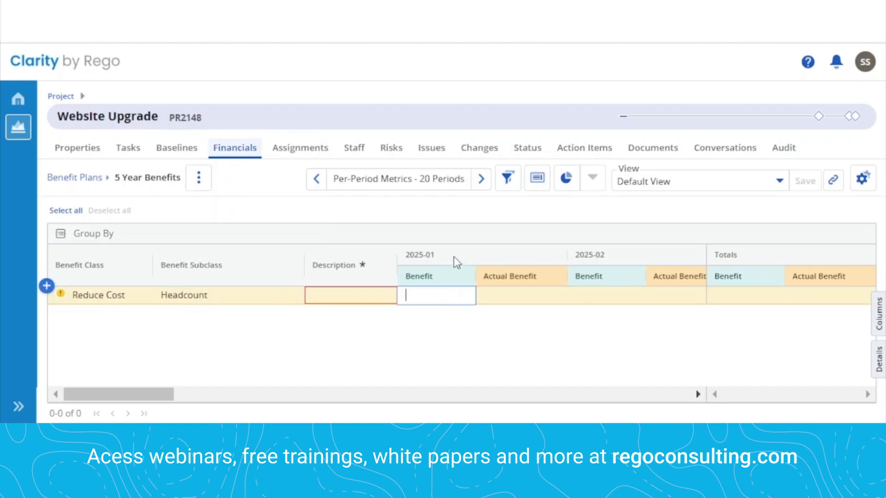
type("1,500,00")
type("0000")
key("Tab")
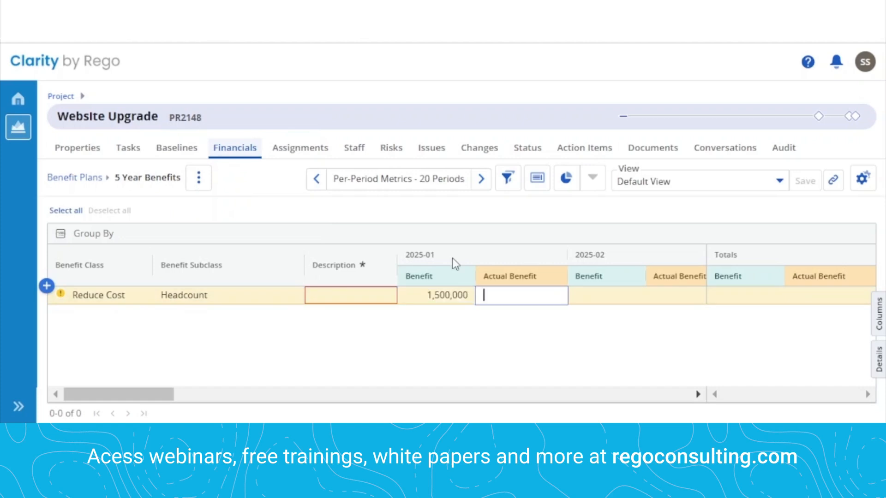